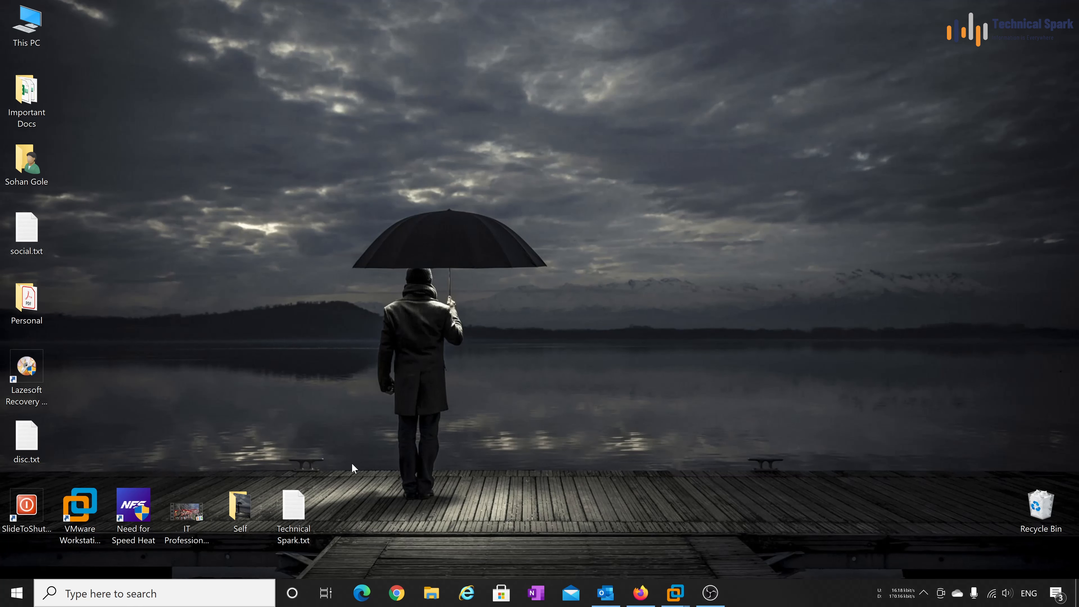
Step: Launch VMware Workstation and start a Custom new VM with Workstation 15.x compatibility, installing the OS later
click(79, 517)
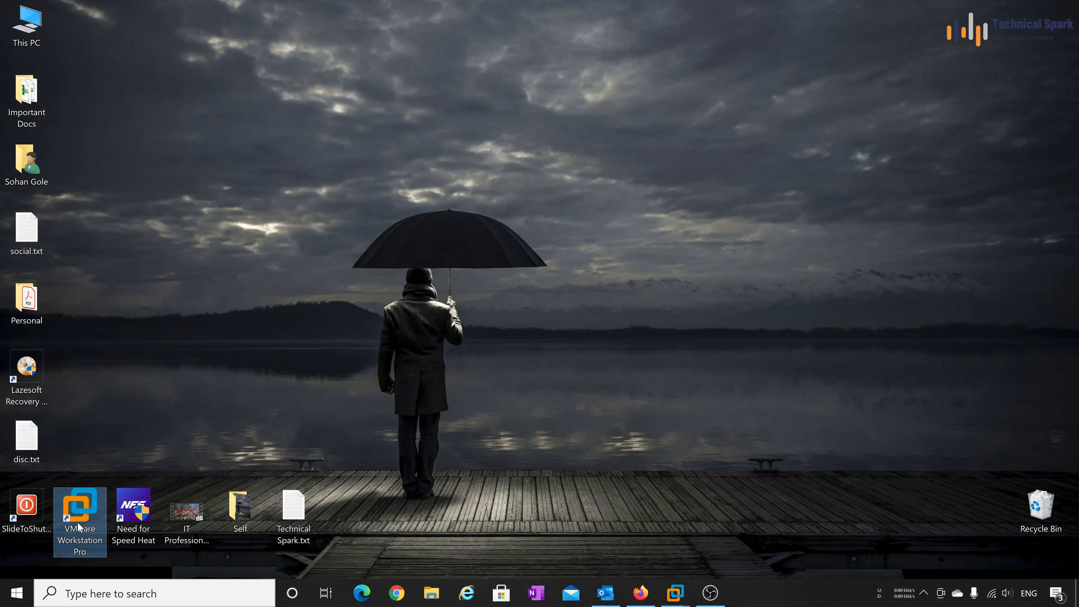
double_click(82, 513)
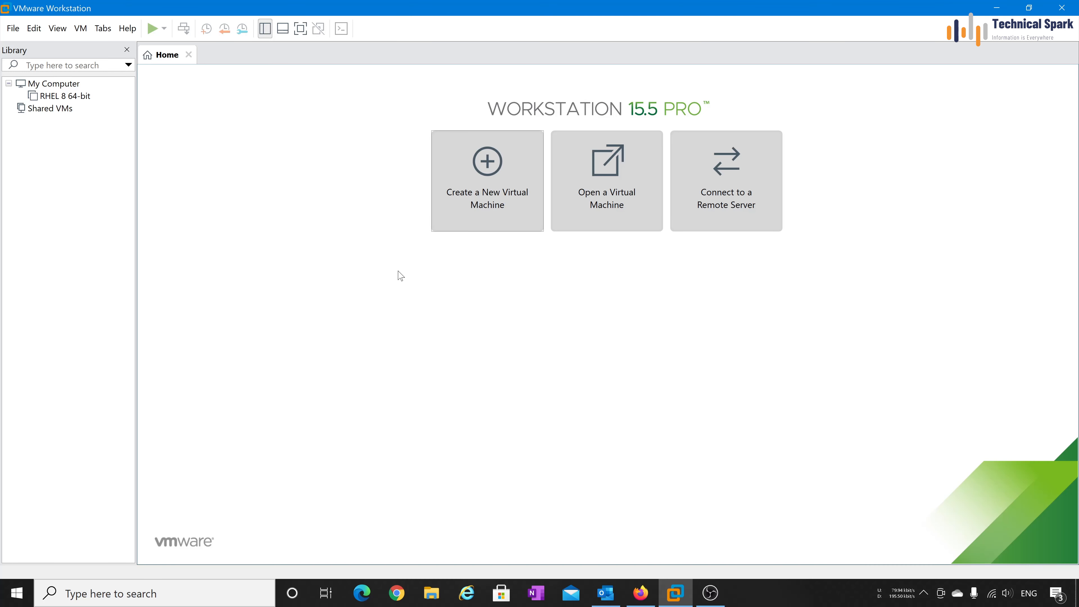
click(514, 195)
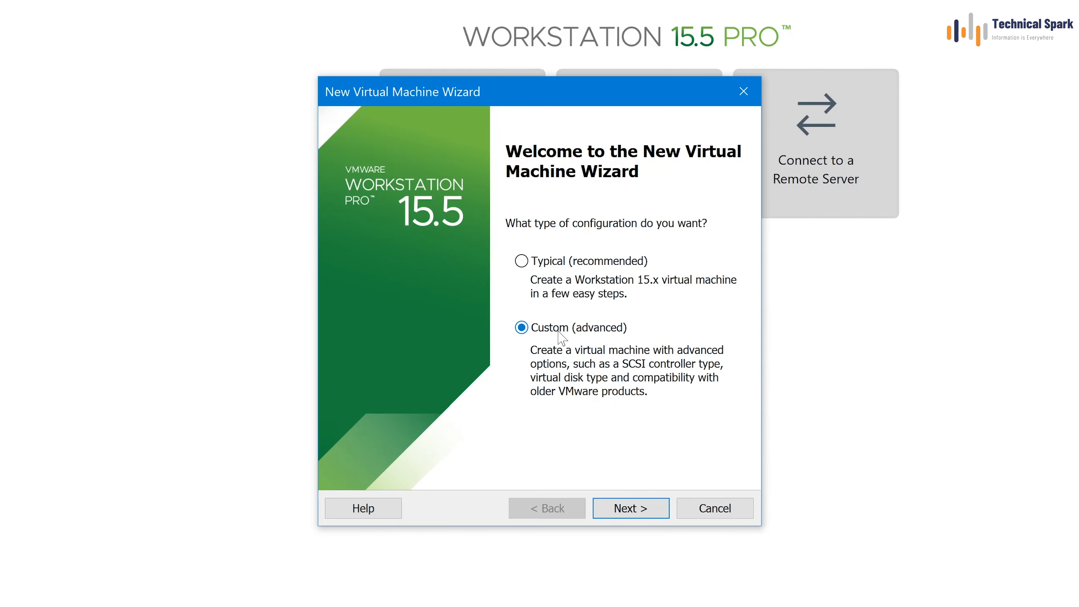
click(633, 512)
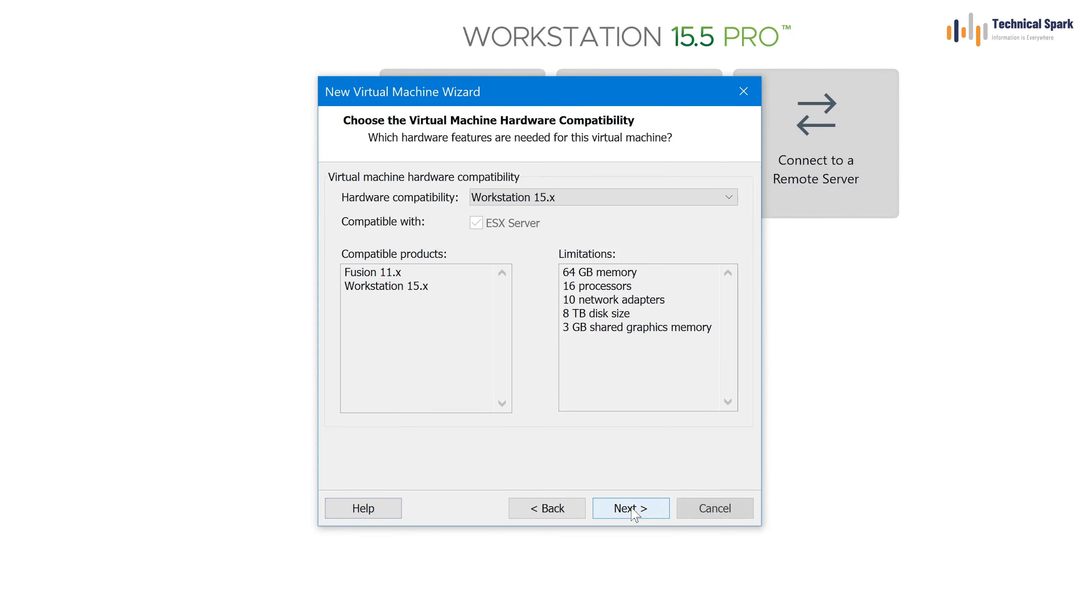
click(565, 198)
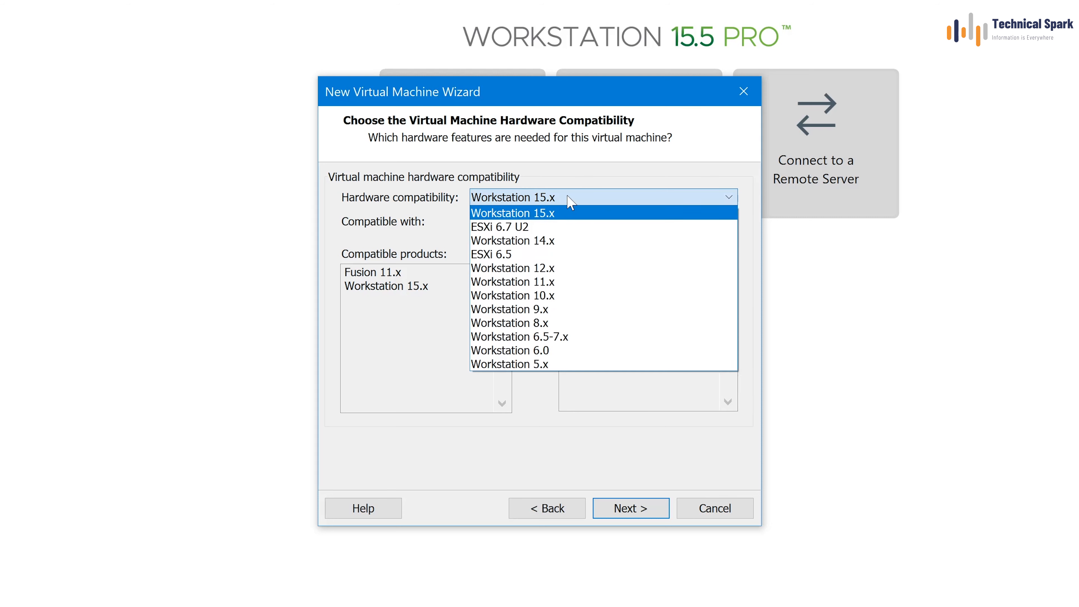
click(538, 197)
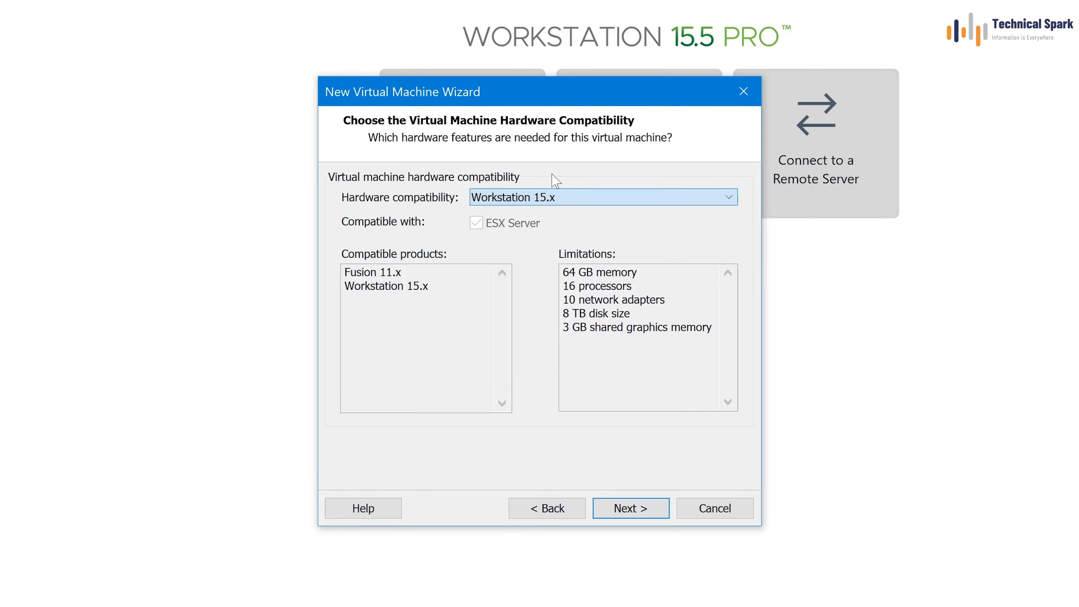
click(631, 508)
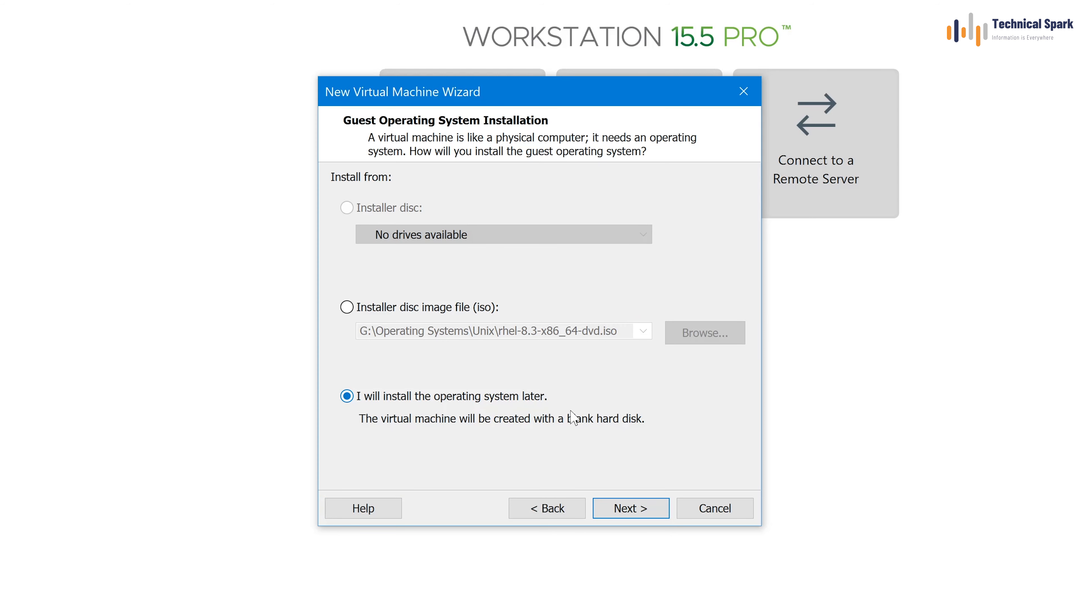
click(642, 509)
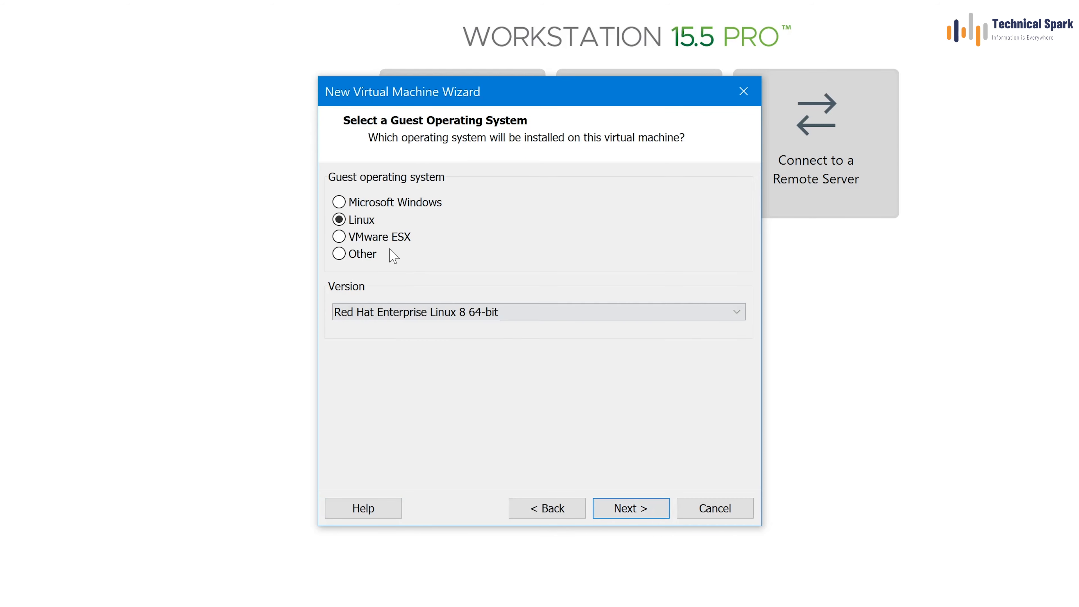
Step: Choose Microsoft Windows 10 x64 as the guest OS and name the VM 'Windows 10 Test'
click(373, 203)
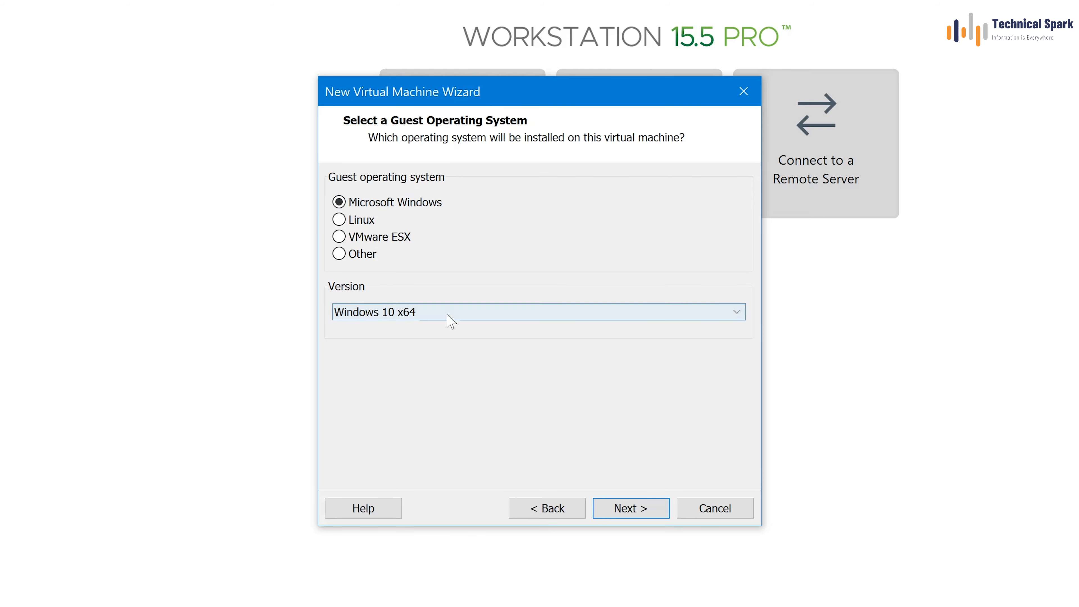
click(445, 317)
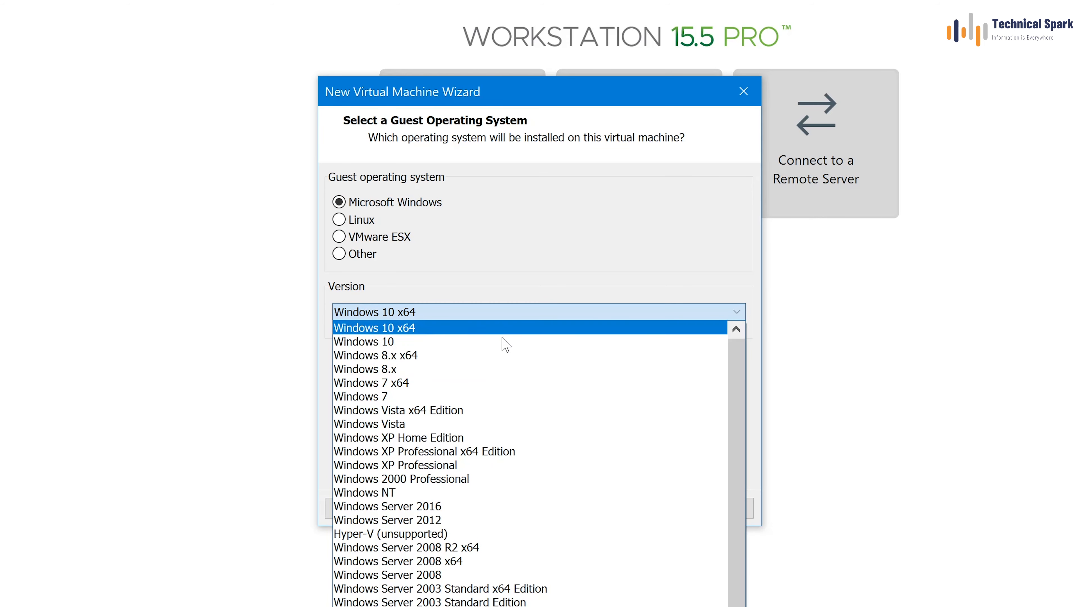
click(410, 328)
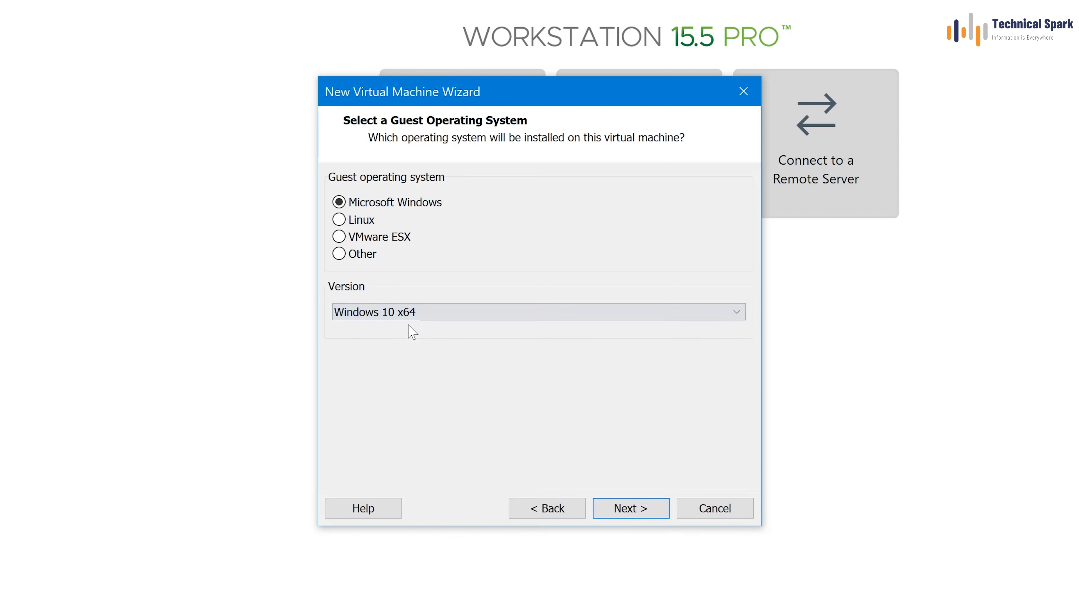
click(630, 509)
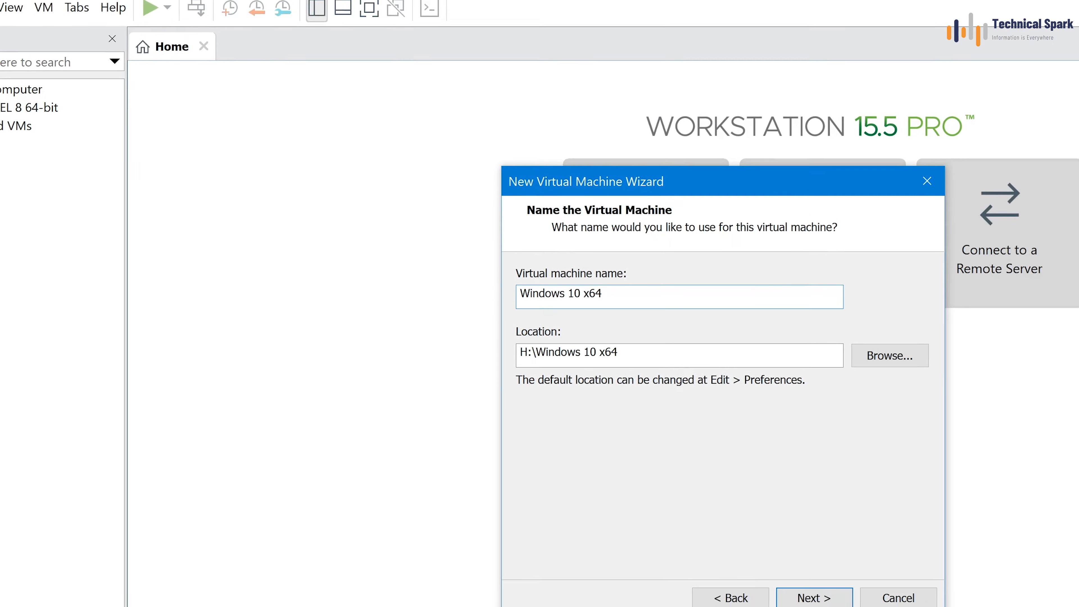
double_click(665, 328)
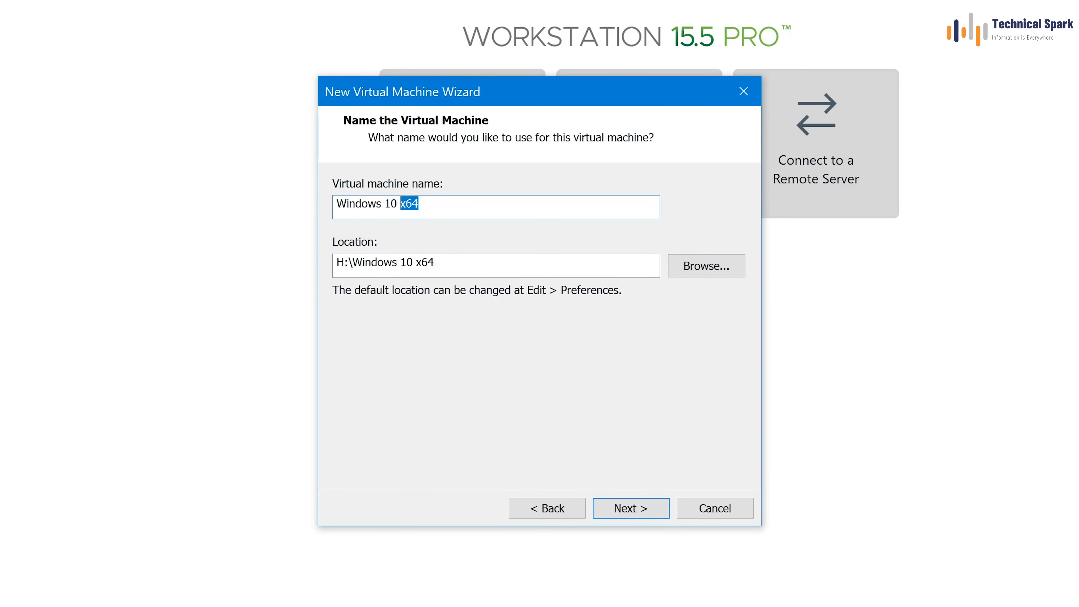
text(Test)
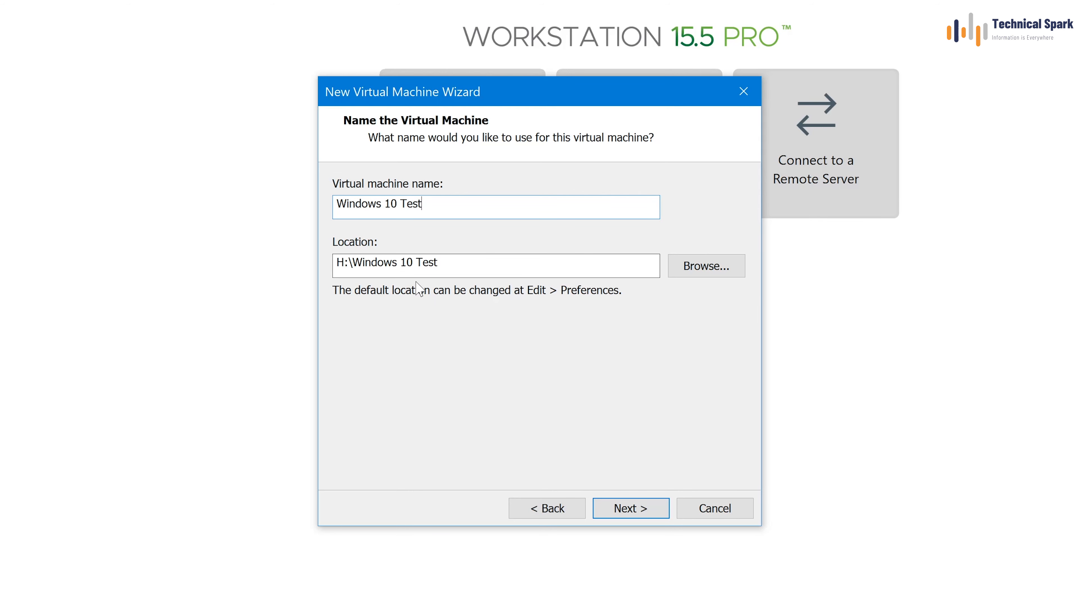
Step: Check the Virtual_Machine (H:) drive in Explorer for the H:\Windows 10 Test location
drag(348, 262, 438, 262)
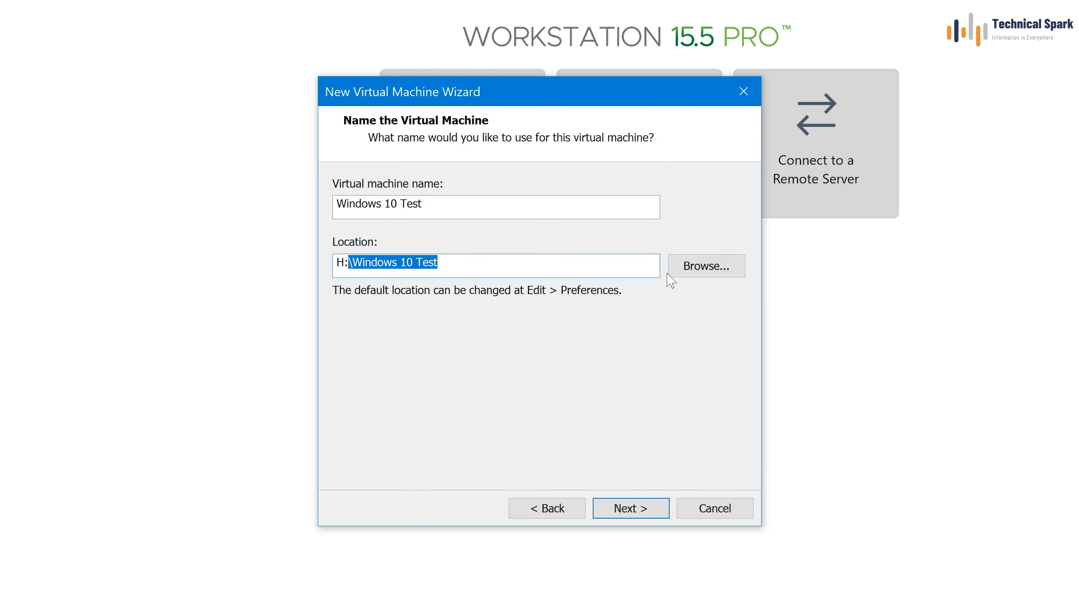
key(super+e)
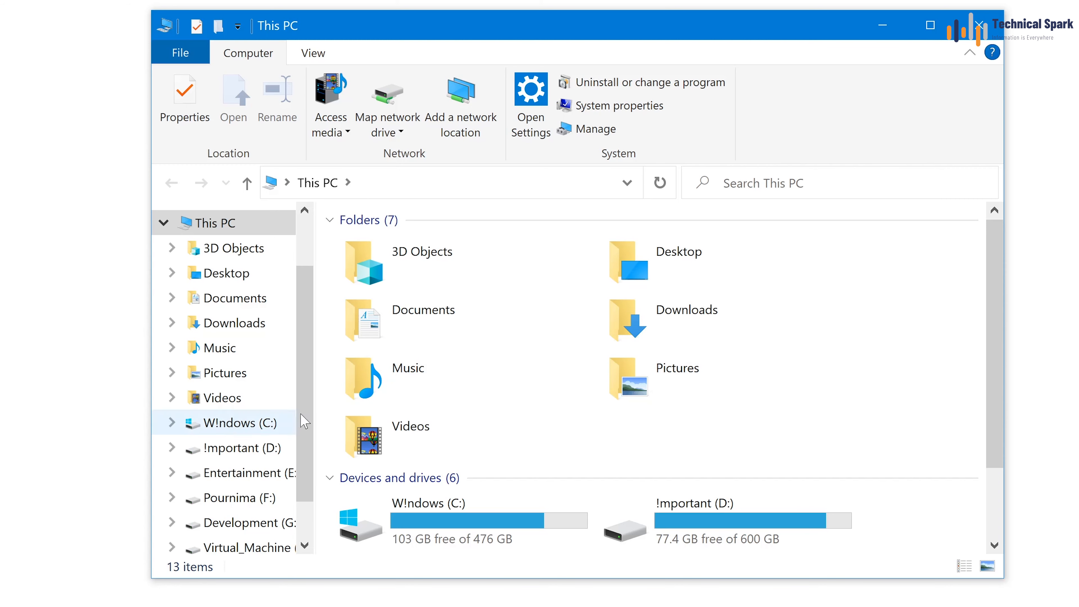
scroll(865, 472, down, 3)
click(722, 532)
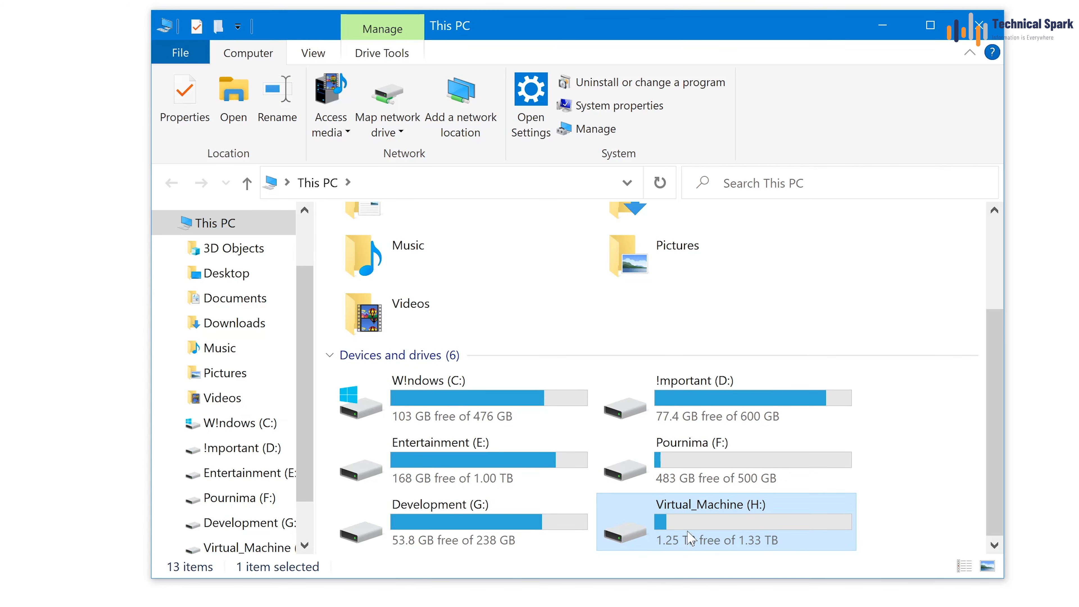
double_click(699, 523)
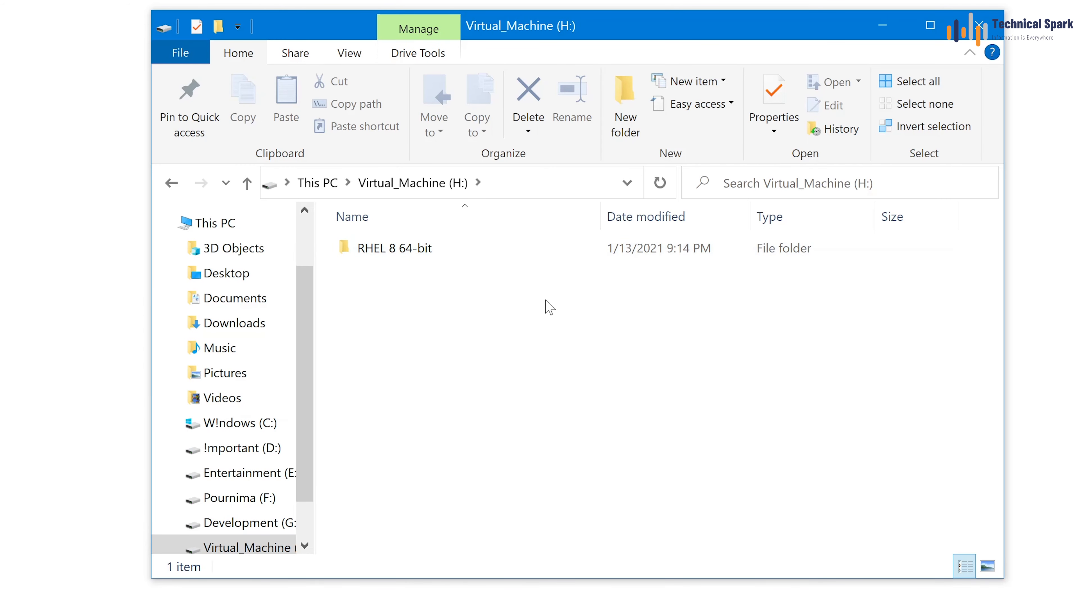
drag(714, 35, 1077, 352)
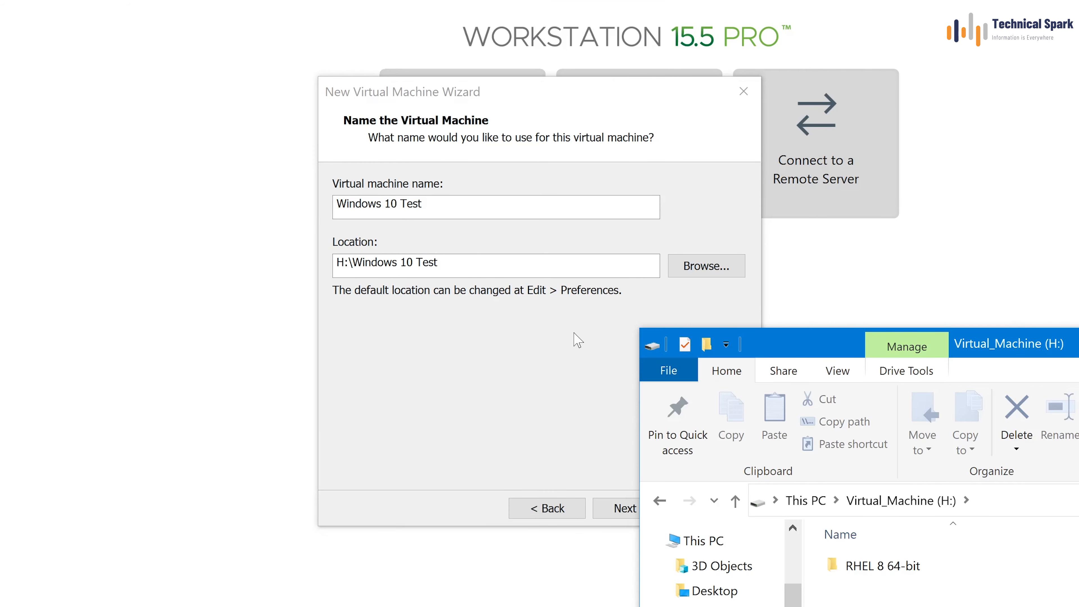
Step: Close Explorer, keep the H:\Windows 10 Test location unchanged, and advance to the UEFI Firmware Type page
key(alt+F4)
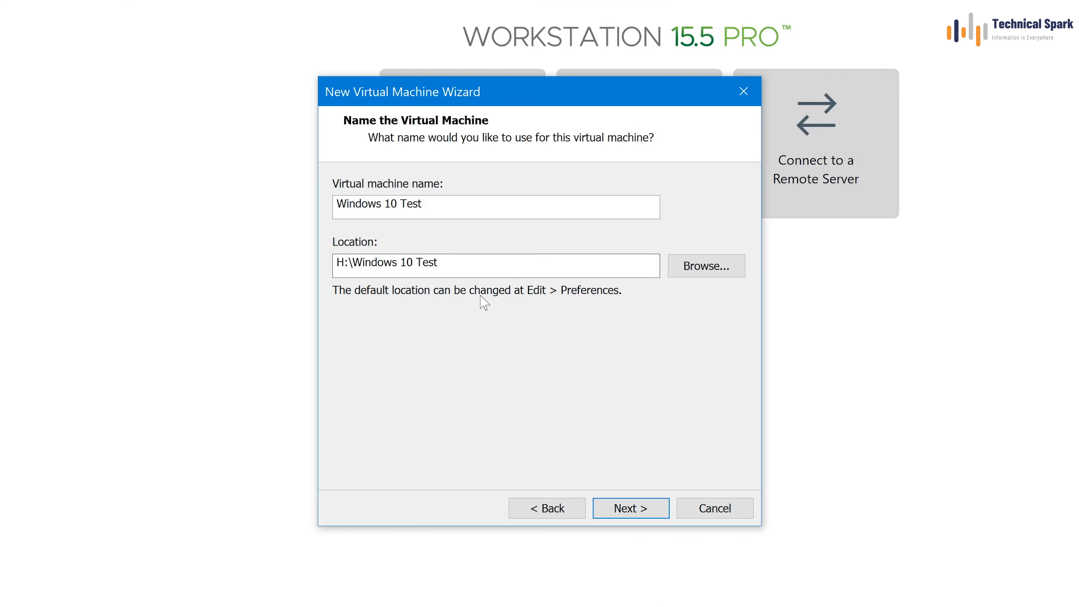
click(709, 268)
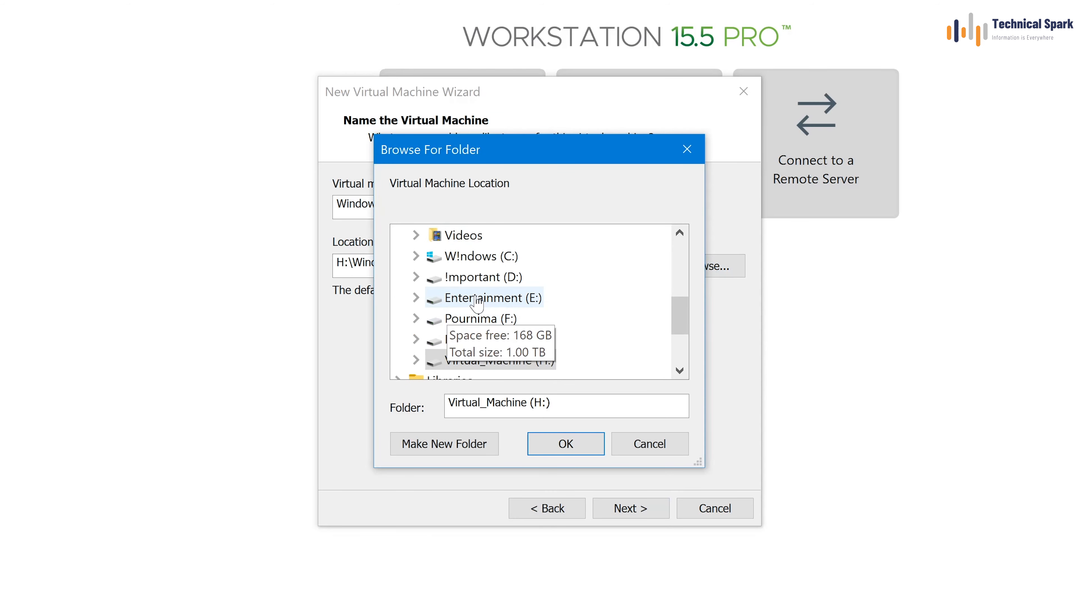
scroll(493, 301, down, 2)
scroll(496, 308, up, 5)
click(655, 450)
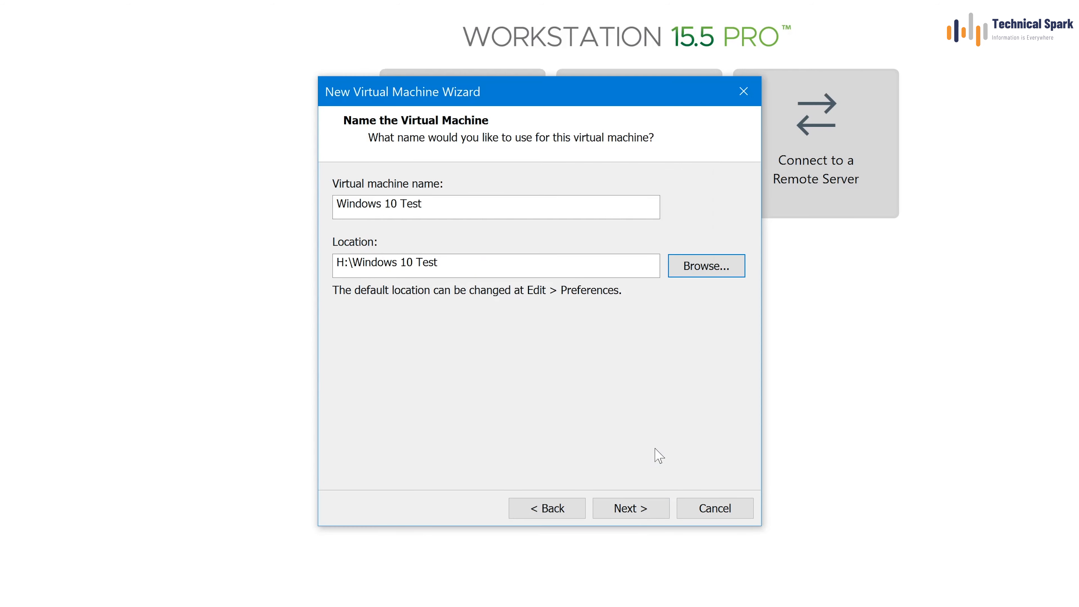
click(643, 510)
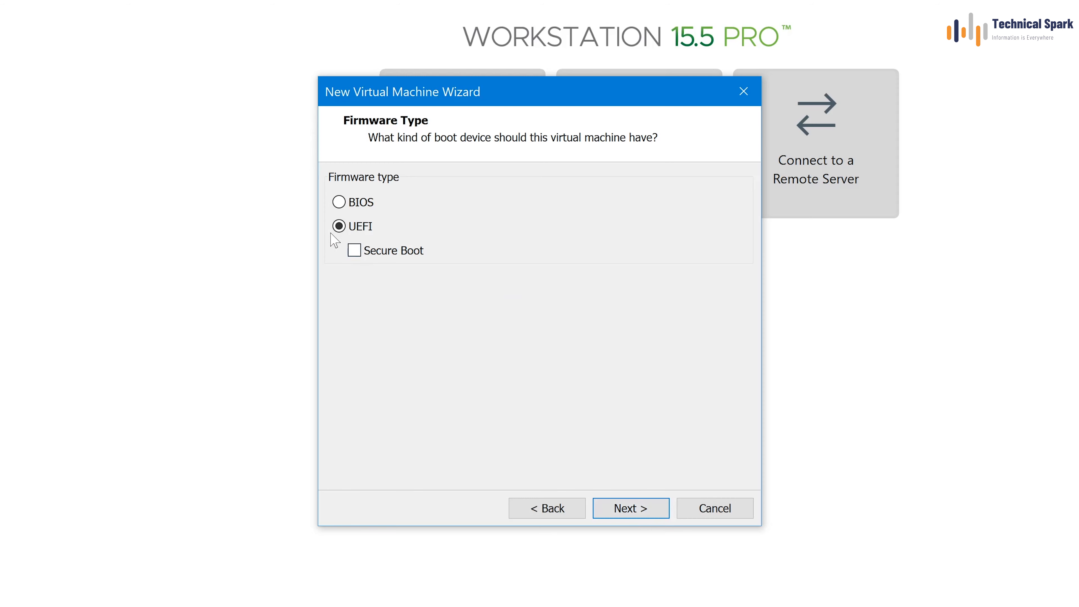
Step: Keep UEFI firmware and 1 processor with 2 cores, and allocate 8192 MB of memory
click(641, 511)
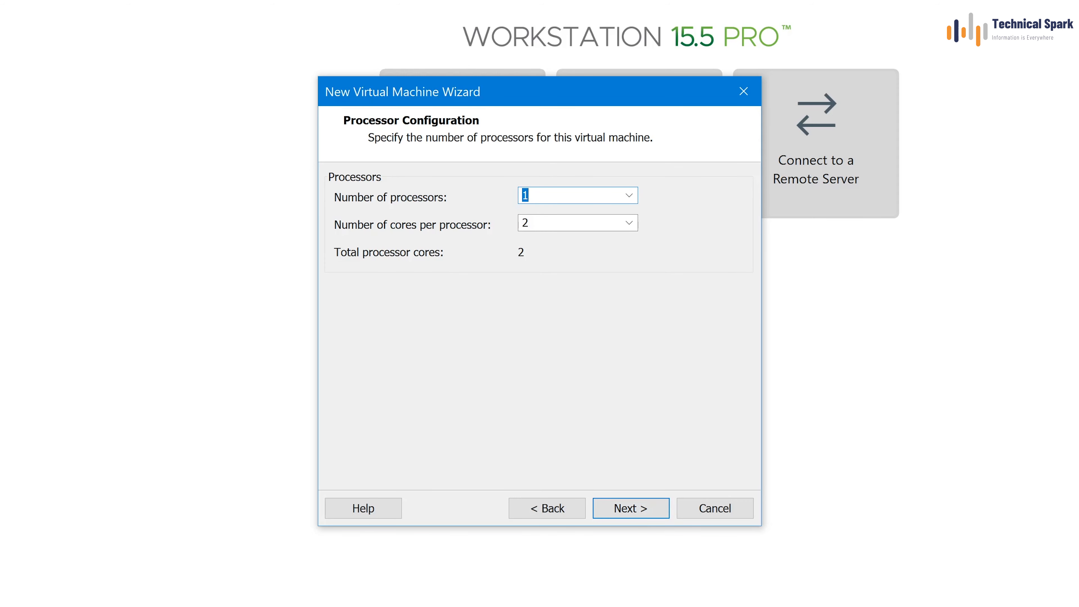
click(660, 509)
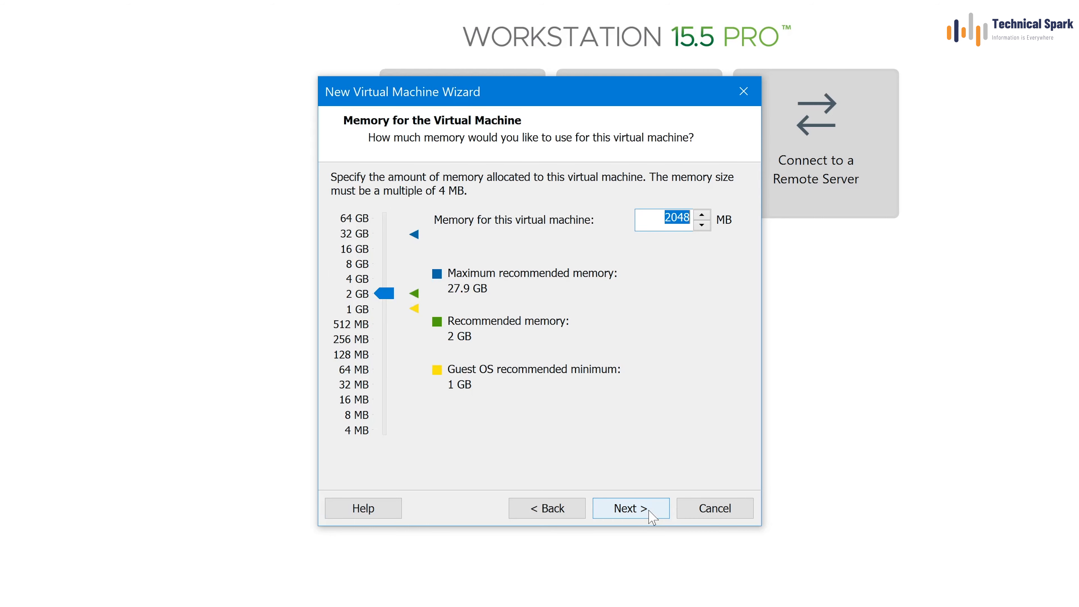
click(359, 266)
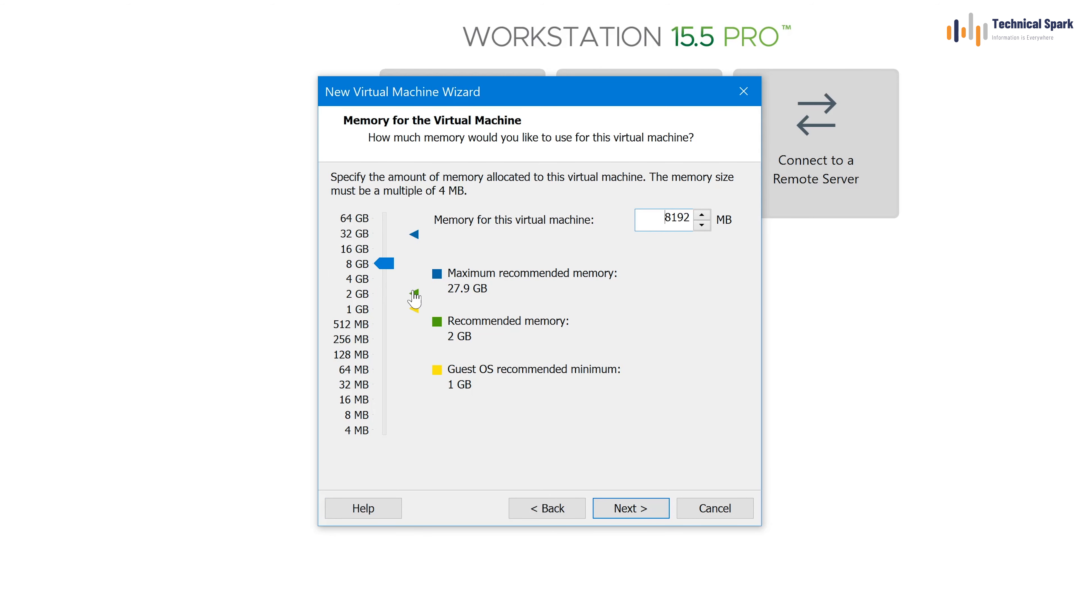
click(653, 516)
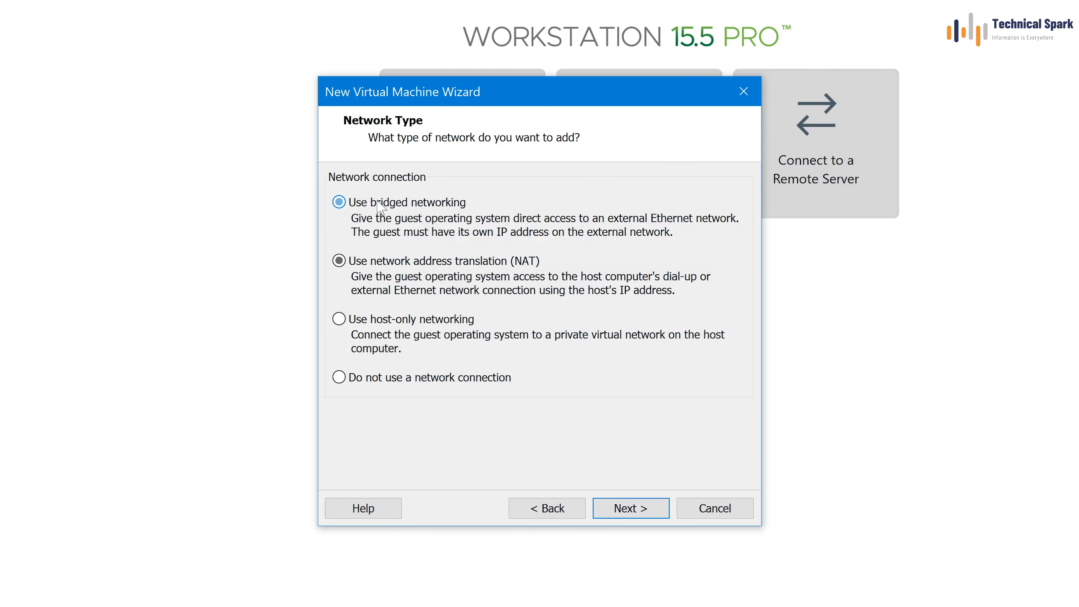
Step: Use bridged networking, the LSI Logic SAS controller and a SCSI disk type
click(379, 207)
click(649, 518)
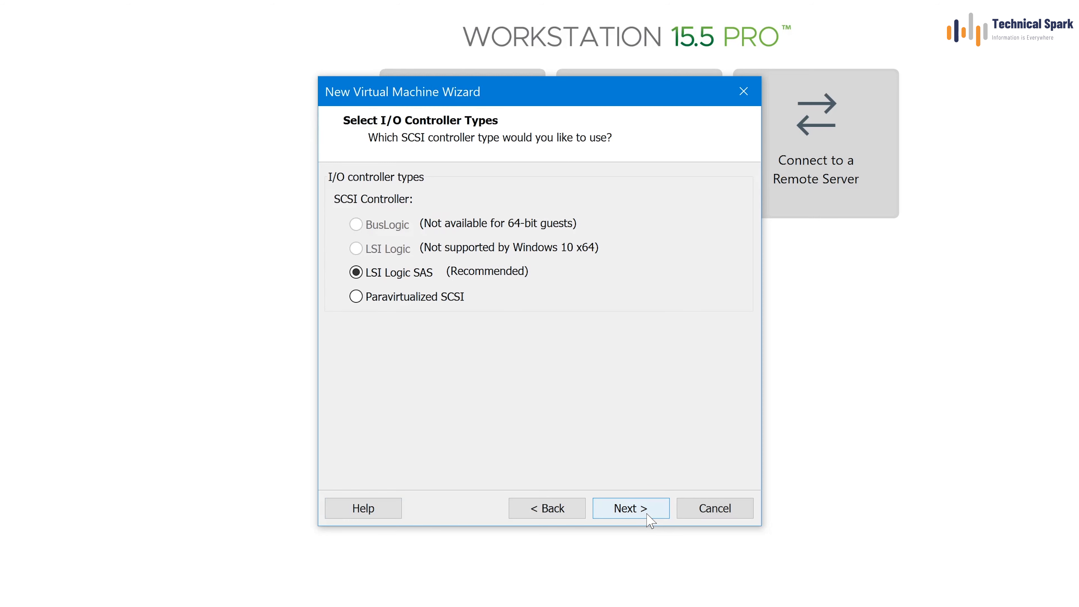
click(650, 517)
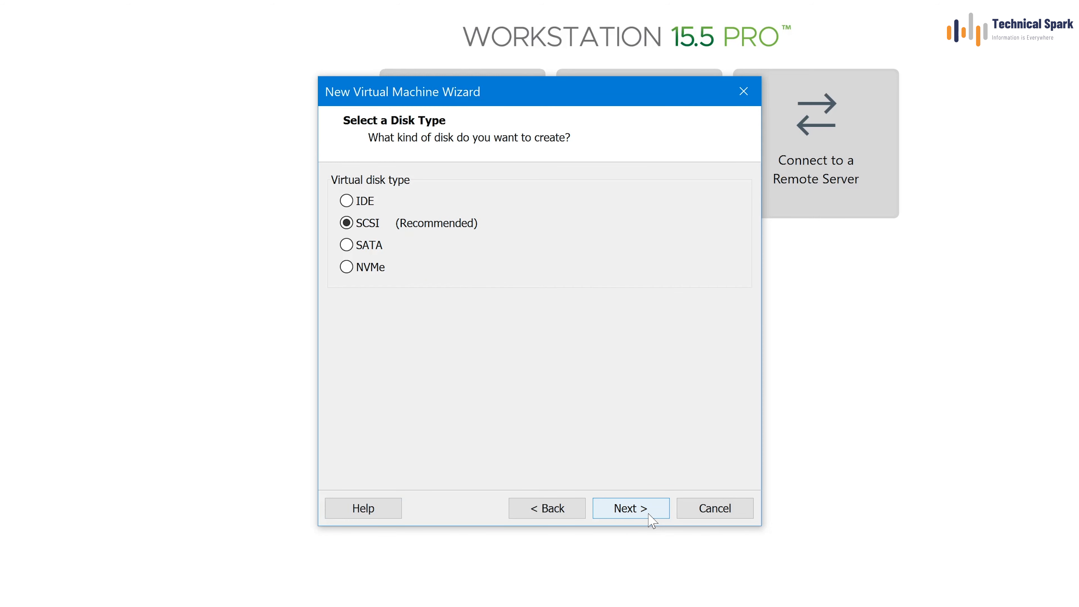
click(651, 520)
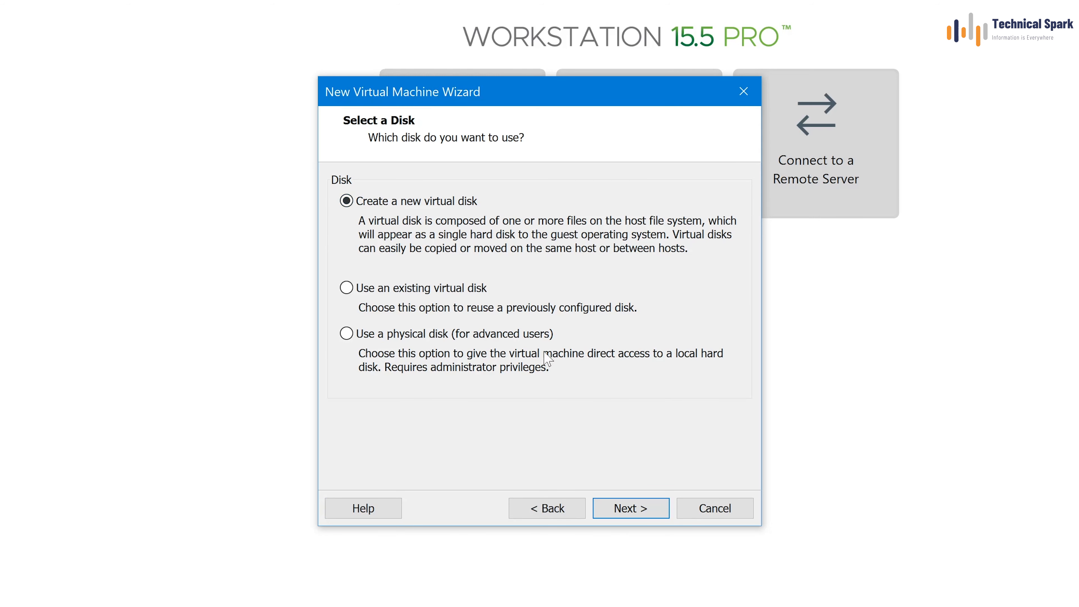
Step: Create a new 50 GB virtual disk stored as a single file and reach the summary
click(631, 508)
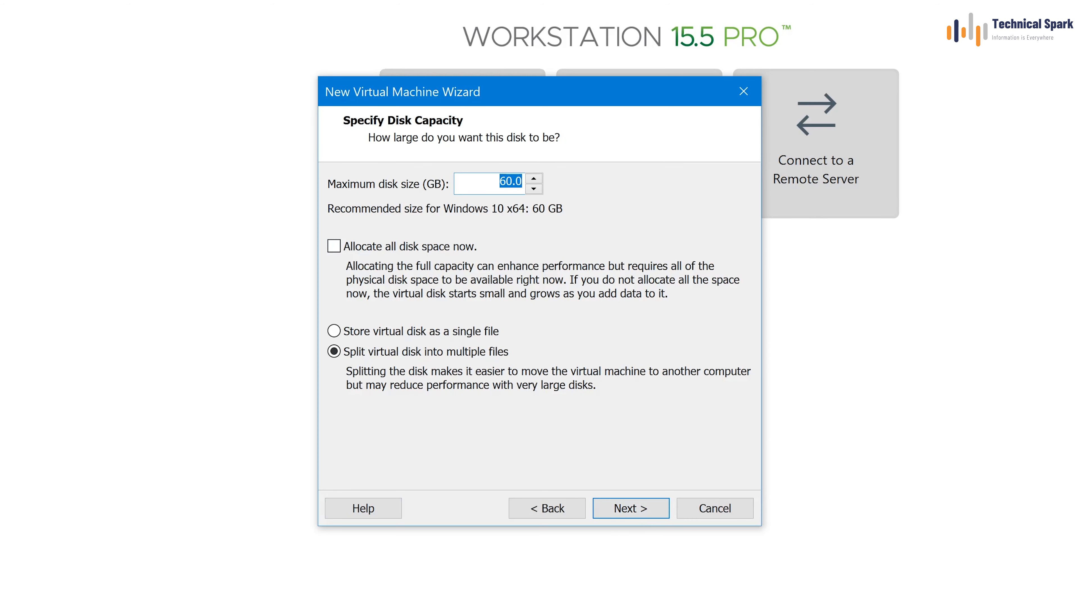
click(499, 182)
click(410, 335)
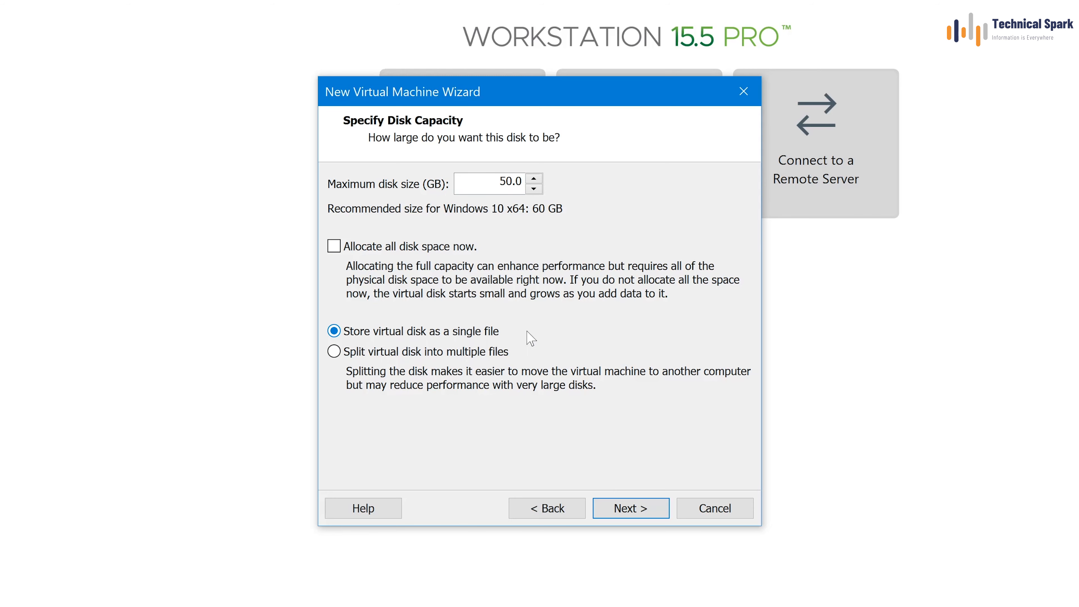
click(631, 508)
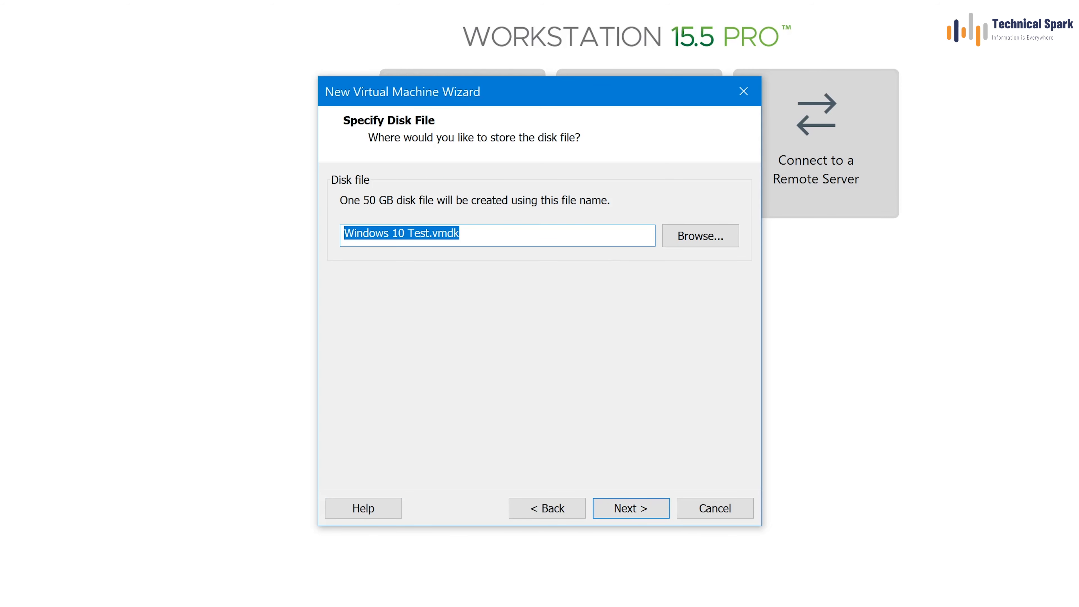
click(628, 508)
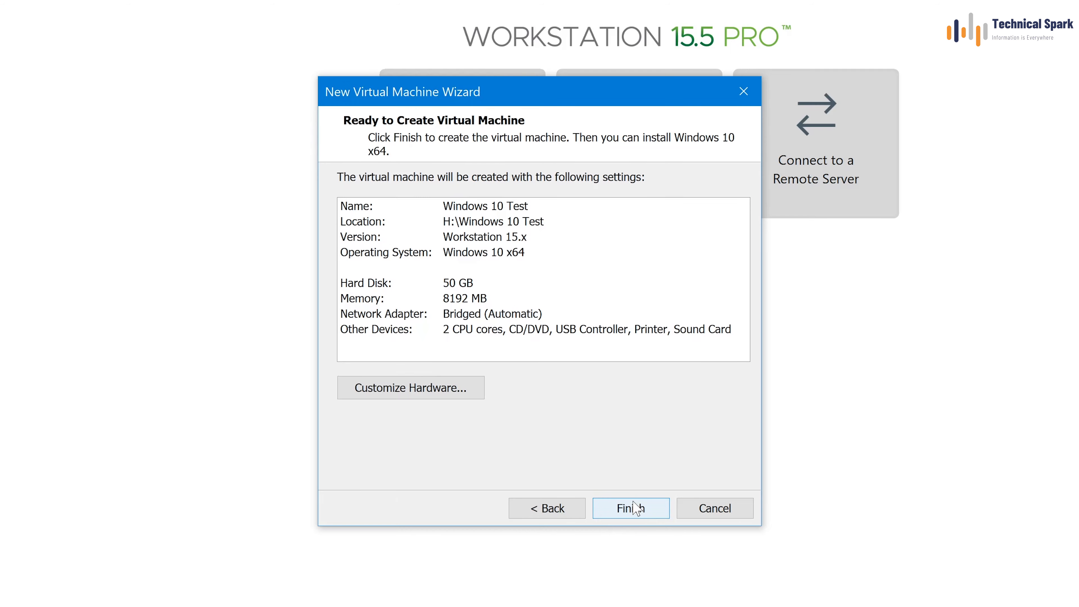
Step: Point the VM's CD/DVD drive at the Windows_Version_10_x64.iso image file
click(452, 393)
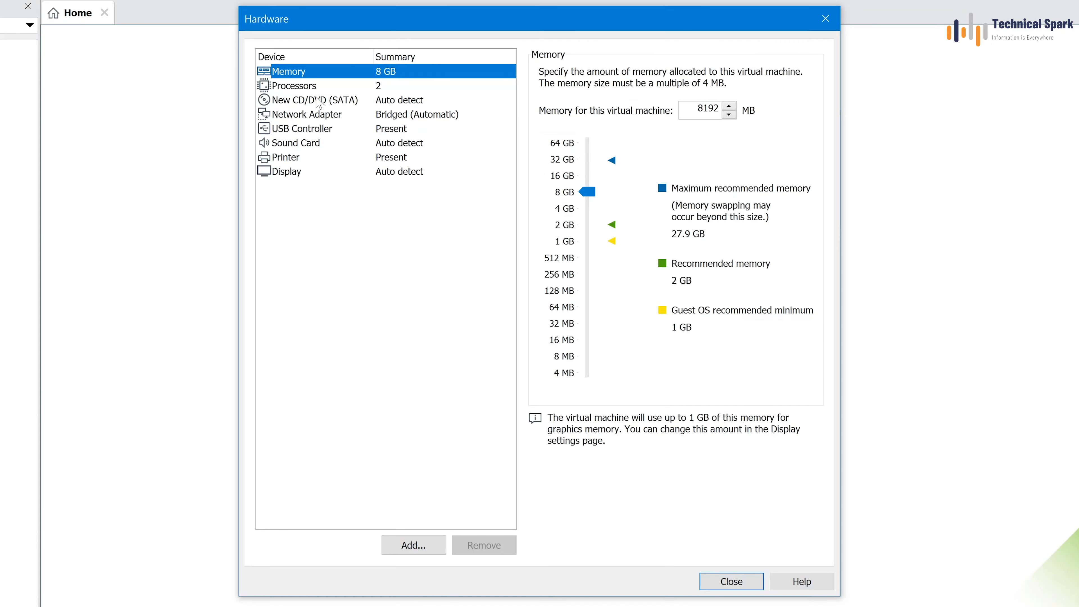
click(325, 101)
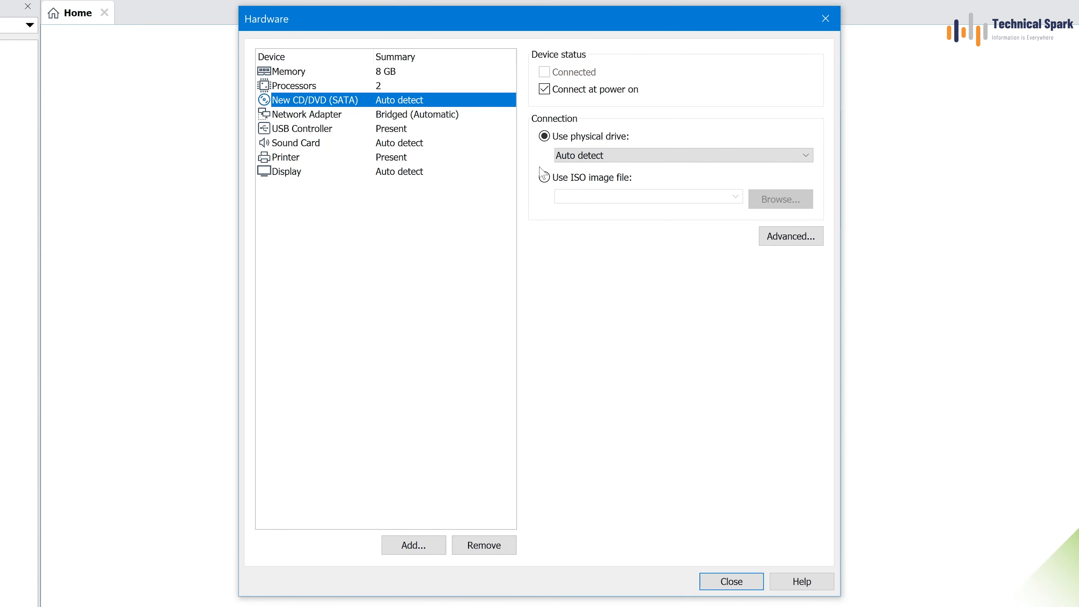
click(596, 179)
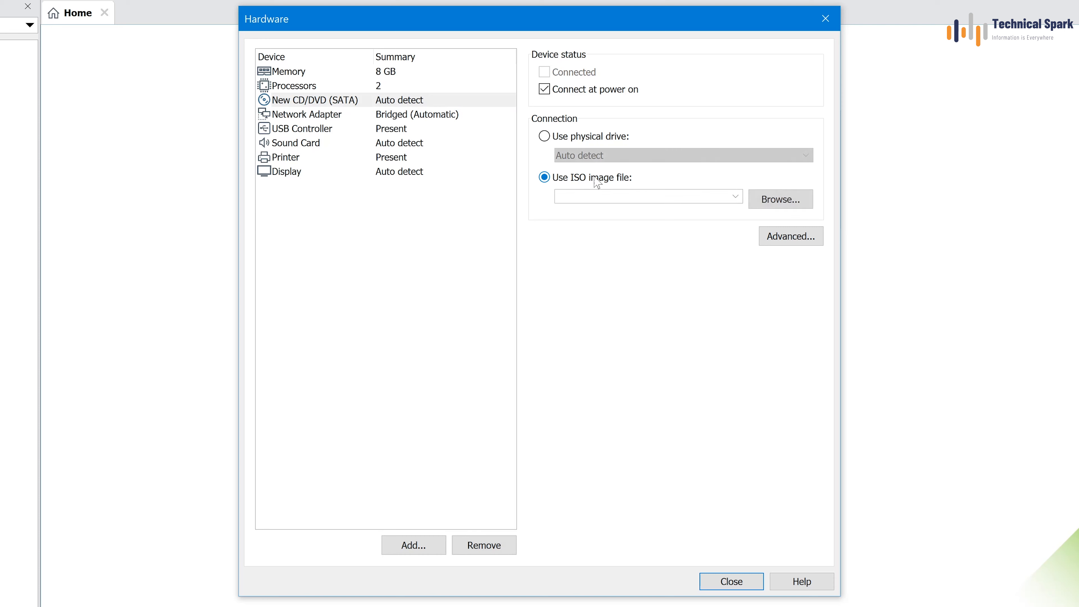
click(782, 199)
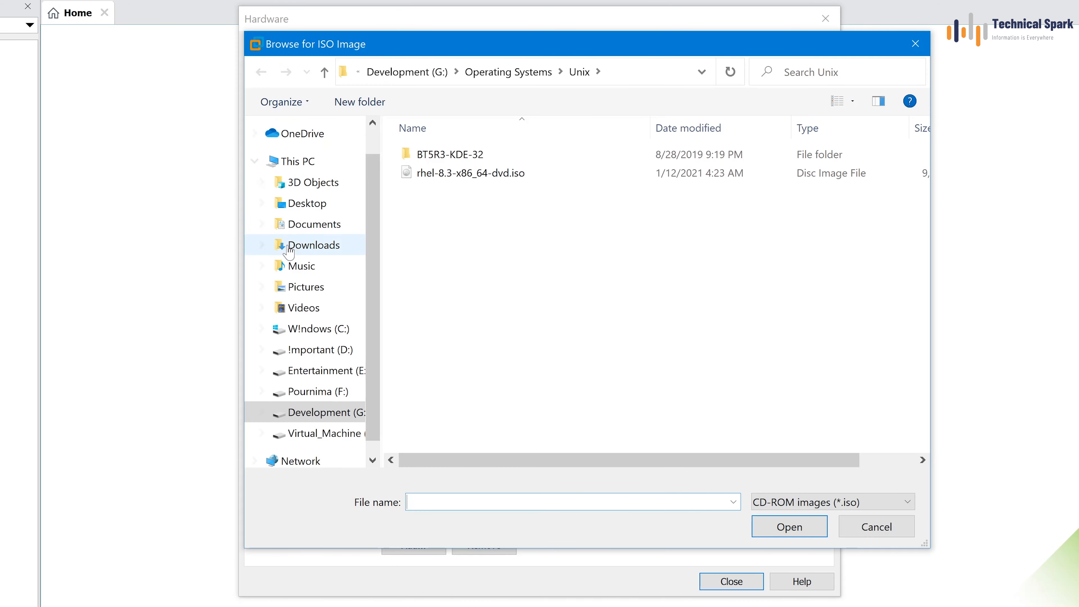
click(508, 72)
click(470, 158)
double_click(469, 155)
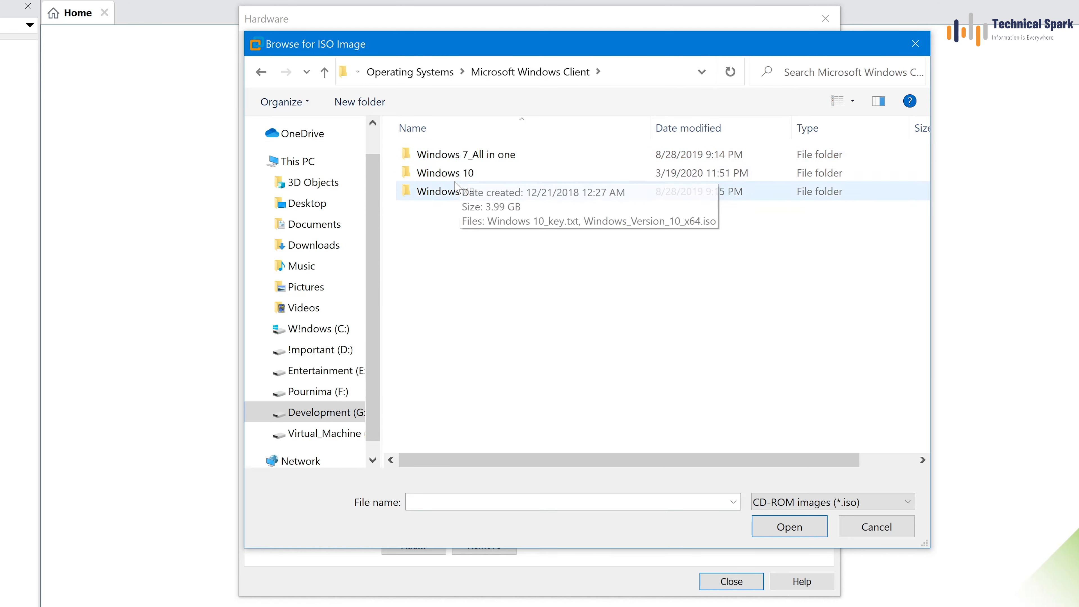
double_click(470, 171)
click(471, 162)
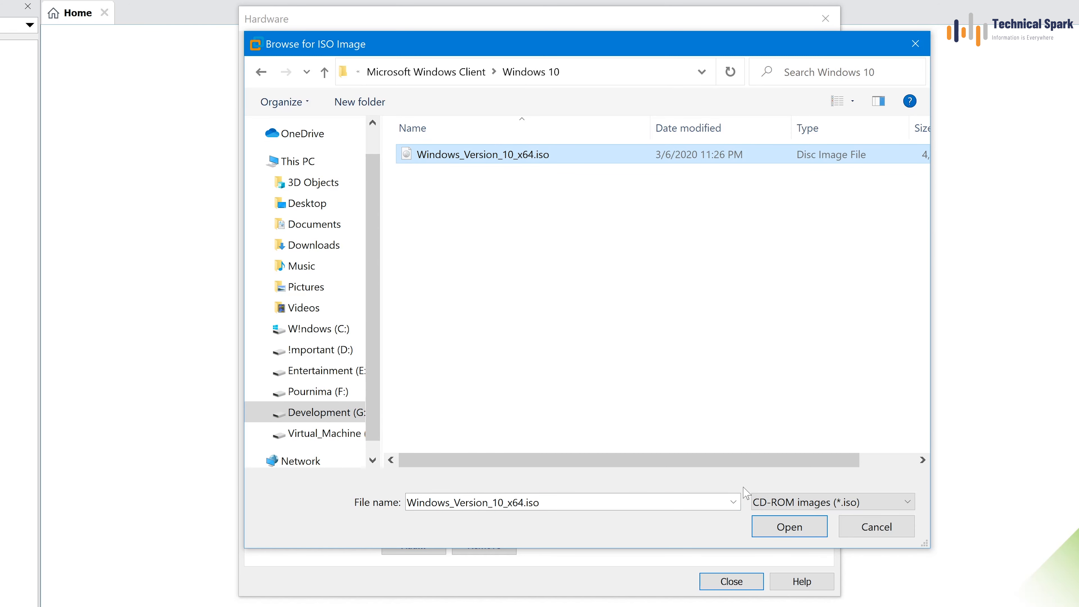
click(790, 527)
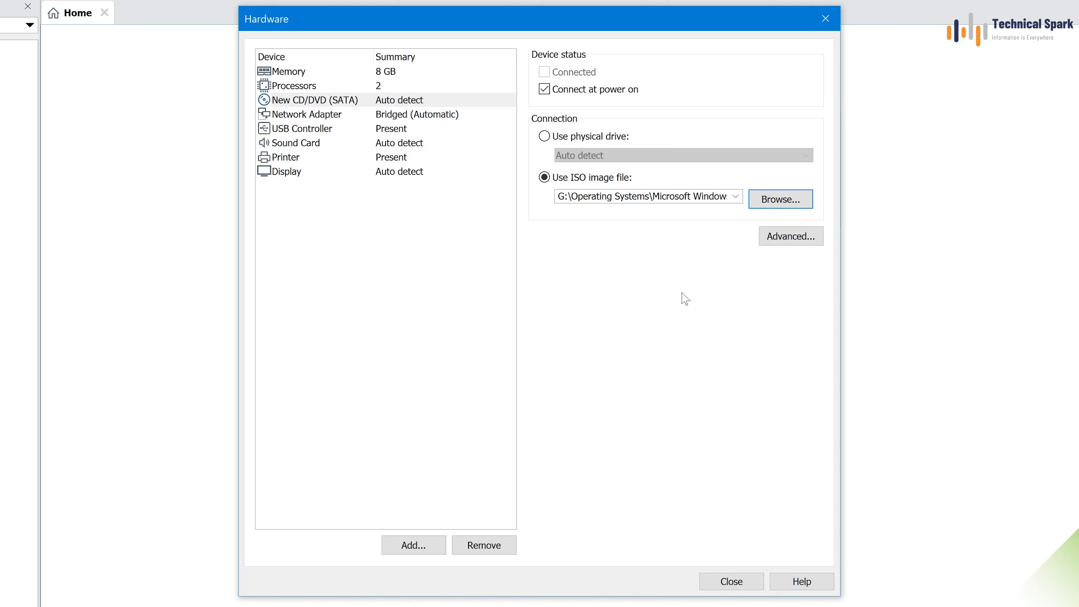
Step: Make the bridged network adapter replicate the physical network connection state
click(335, 116)
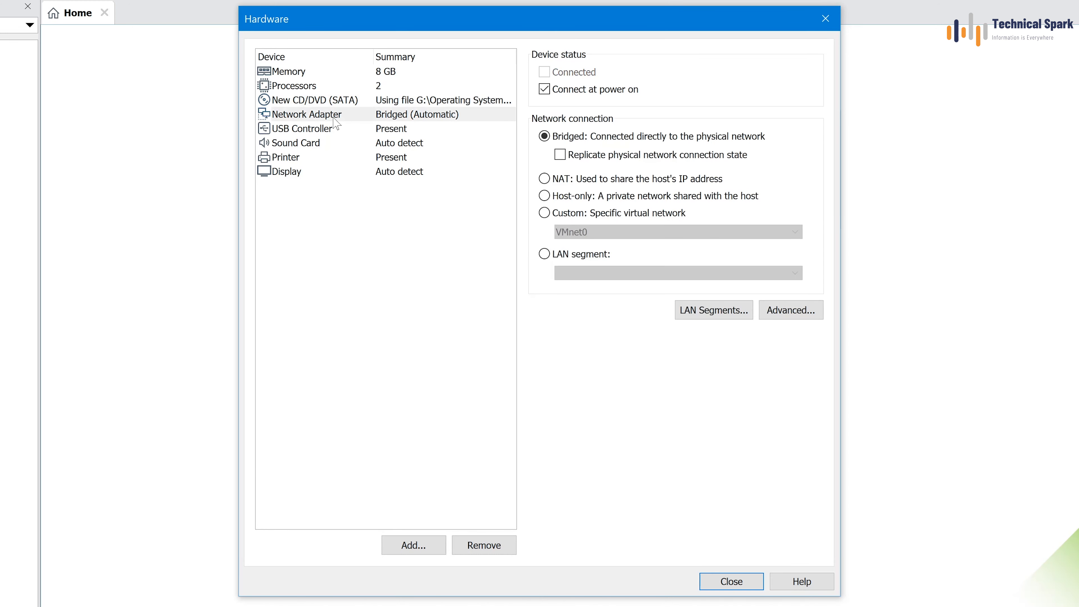
click(613, 156)
click(731, 581)
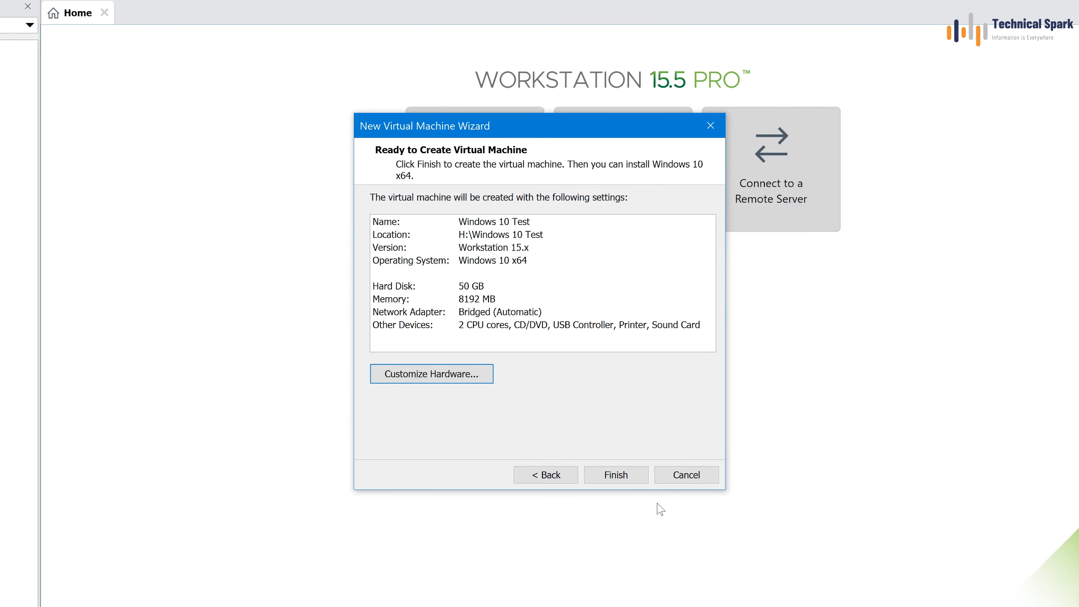
Step: Finish creating Windows 10 Test, power it on, and boot it from the Windows 10 ISO
click(622, 476)
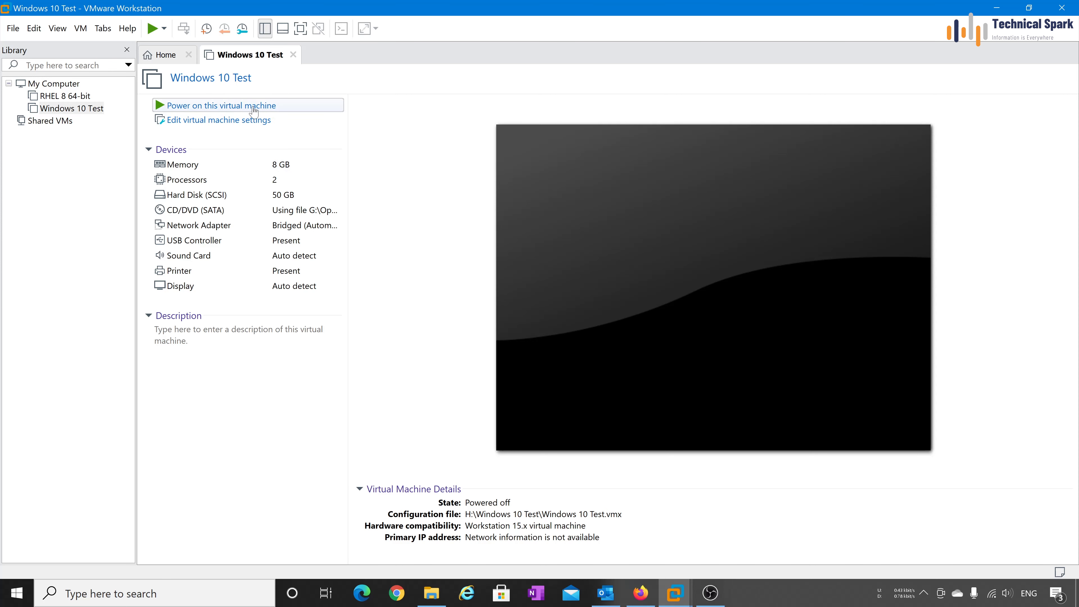
click(289, 109)
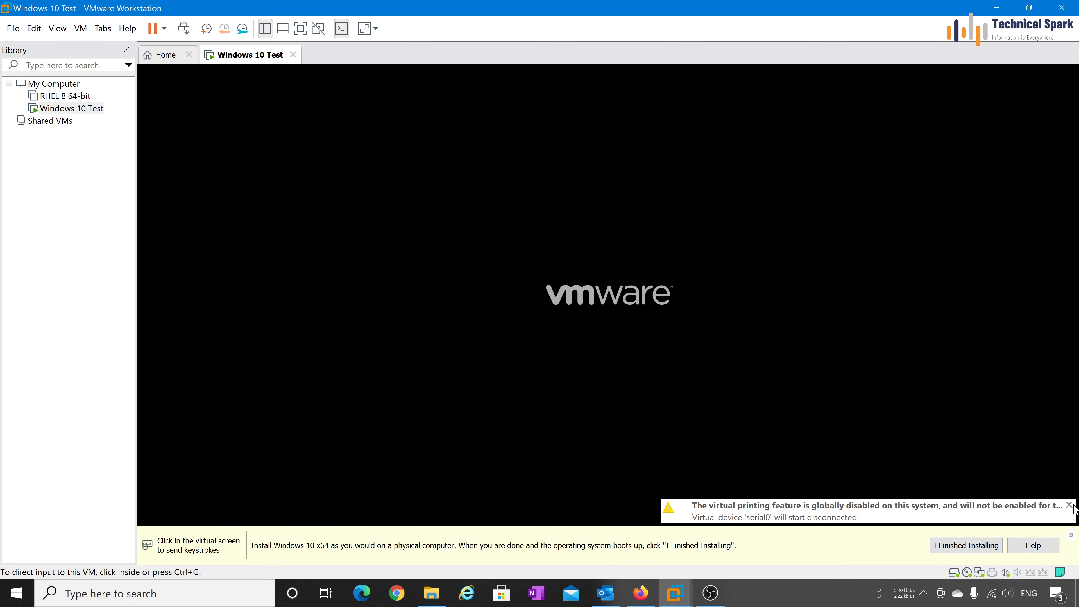
click(1069, 506)
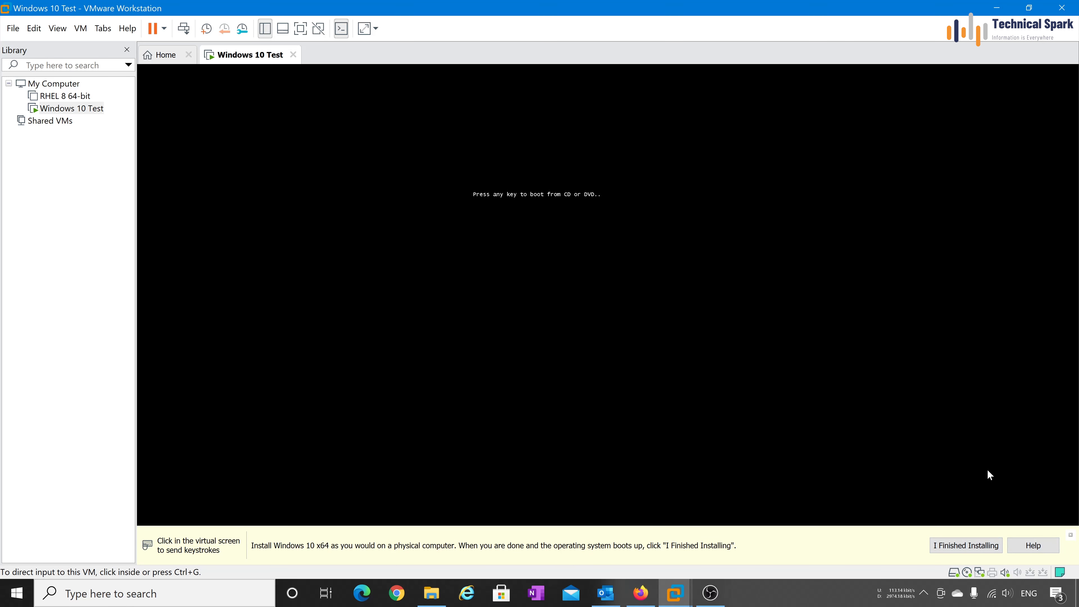
click(568, 265)
key(Return)
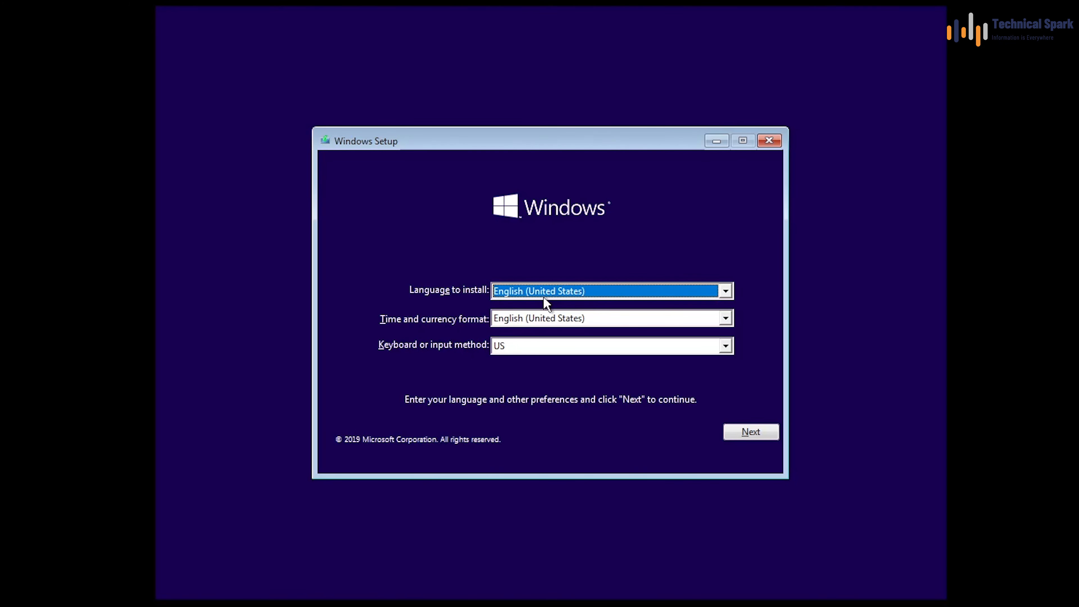
Step: Set the time and currency format to English (India) and start the Windows installation
click(574, 320)
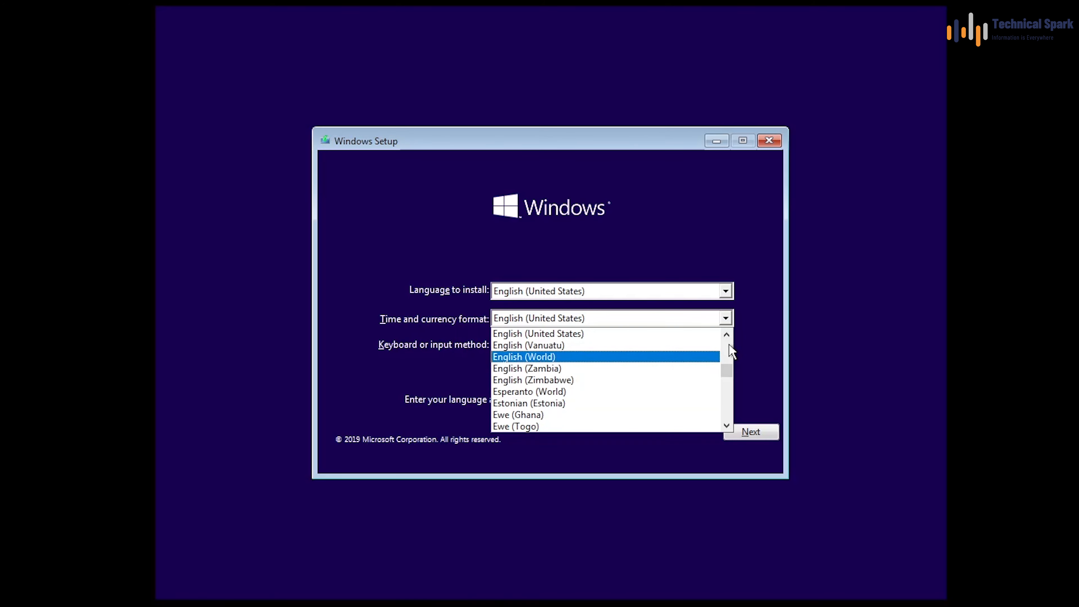
scroll(731, 351, up, 5)
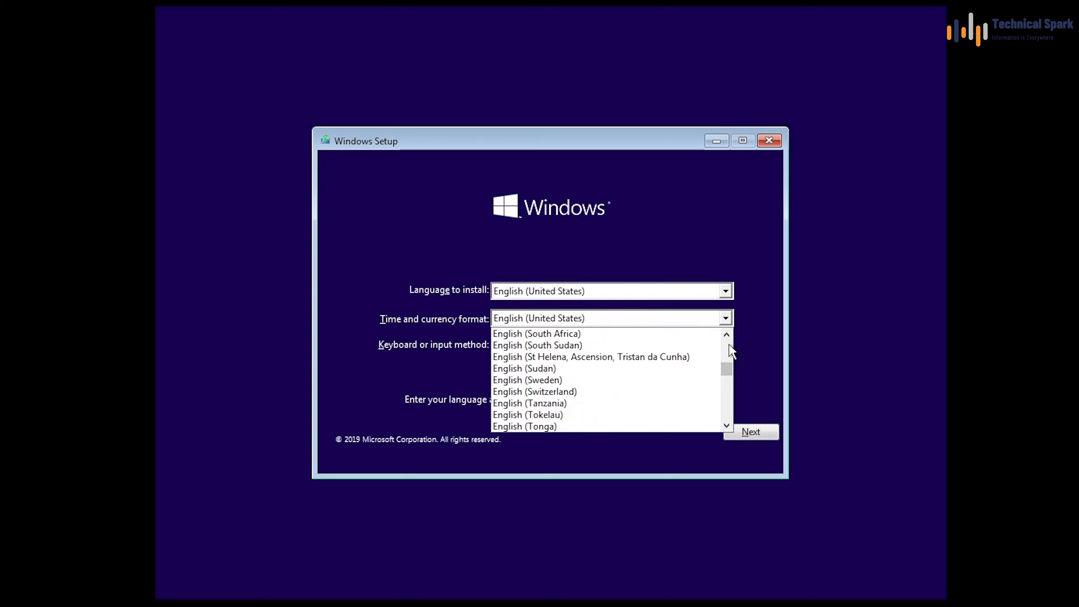
scroll(731, 351, up, 3)
scroll(731, 351, up, 3)
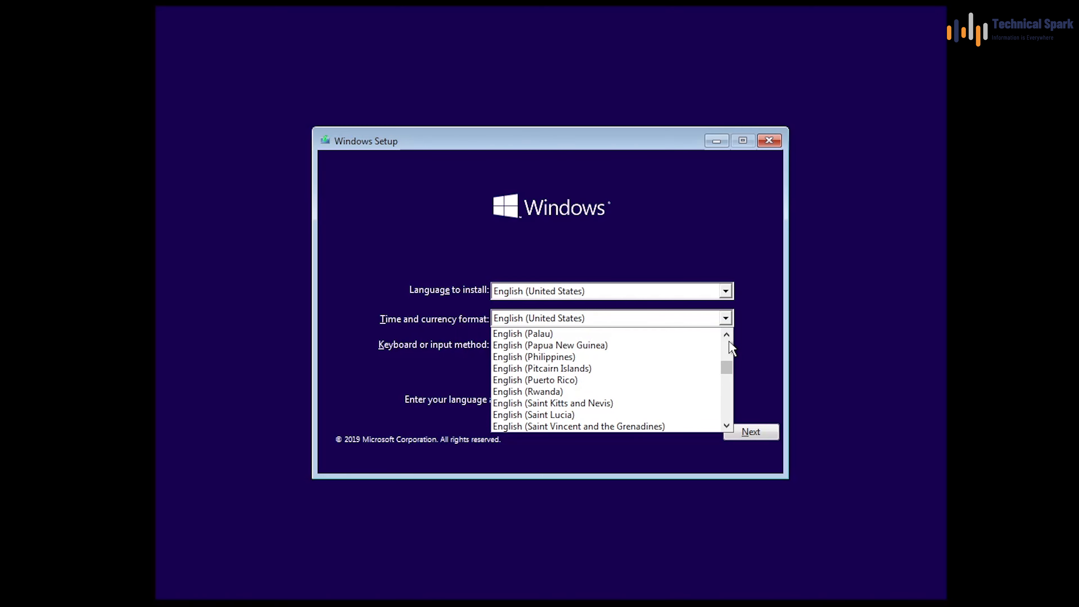
scroll(730, 347, up, 10)
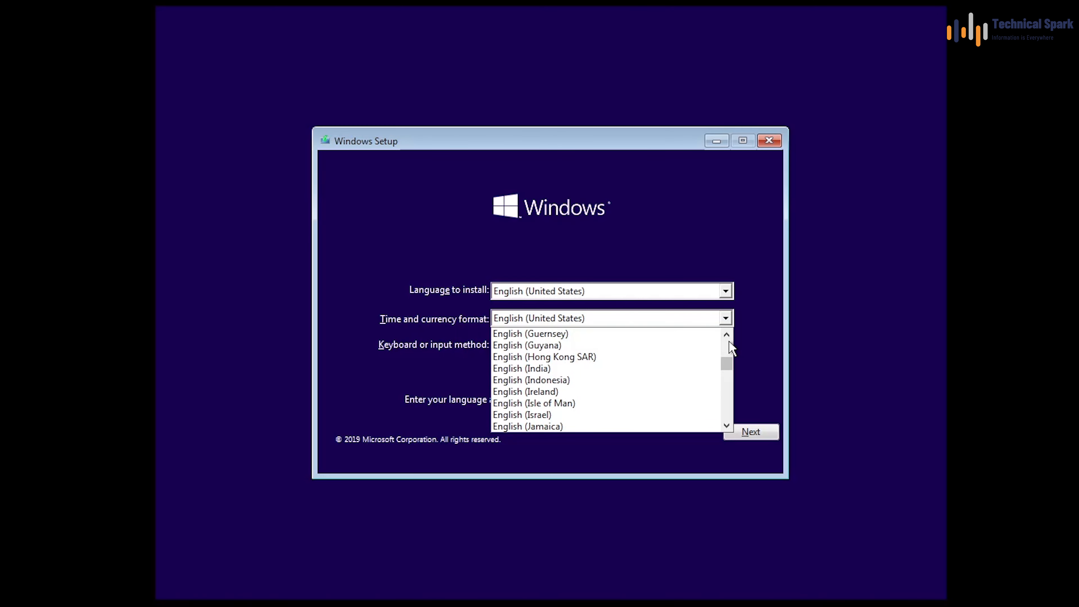
click(614, 368)
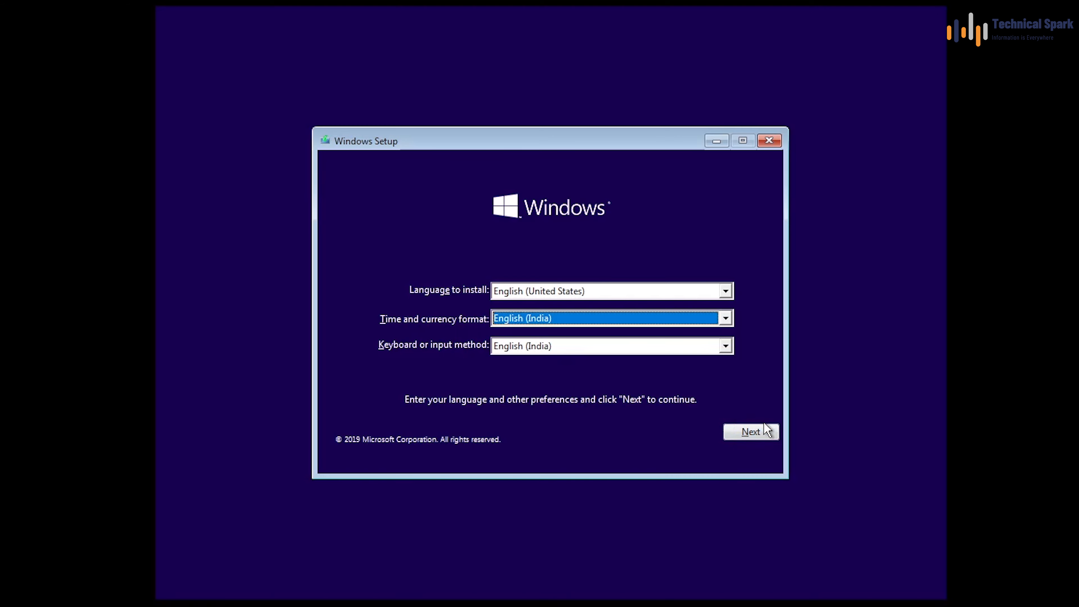
click(764, 431)
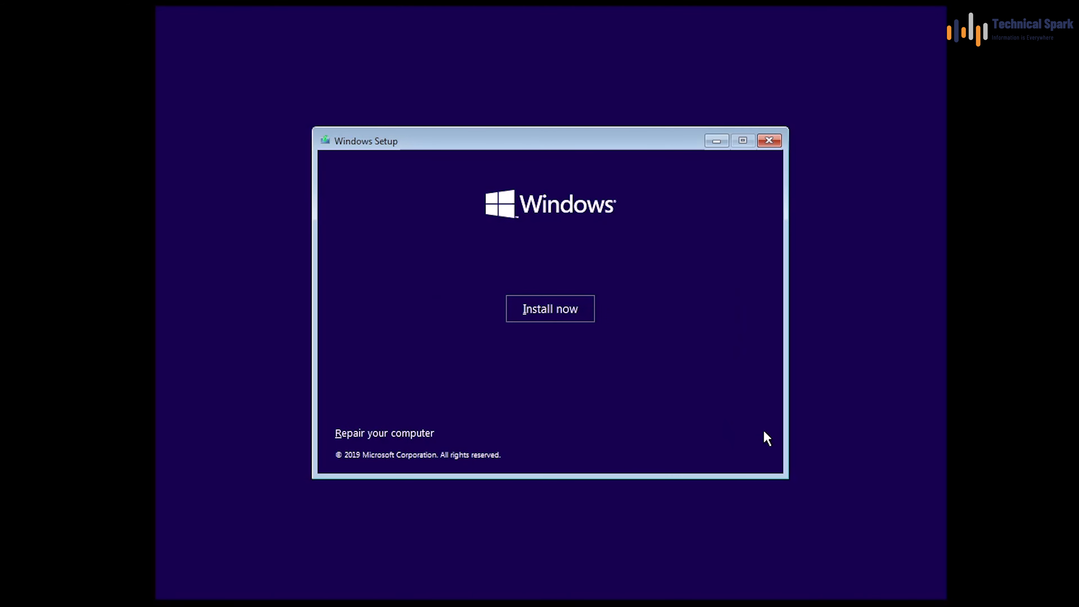
click(538, 305)
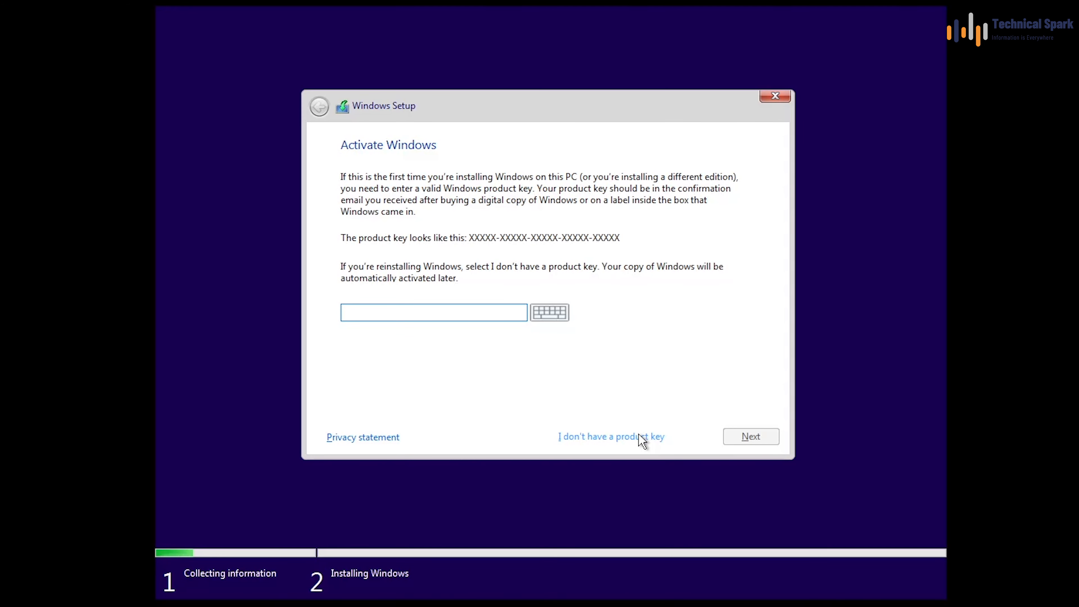
Step: Skip the product key, pick Windows 10 Pro, and accept the license terms
click(601, 438)
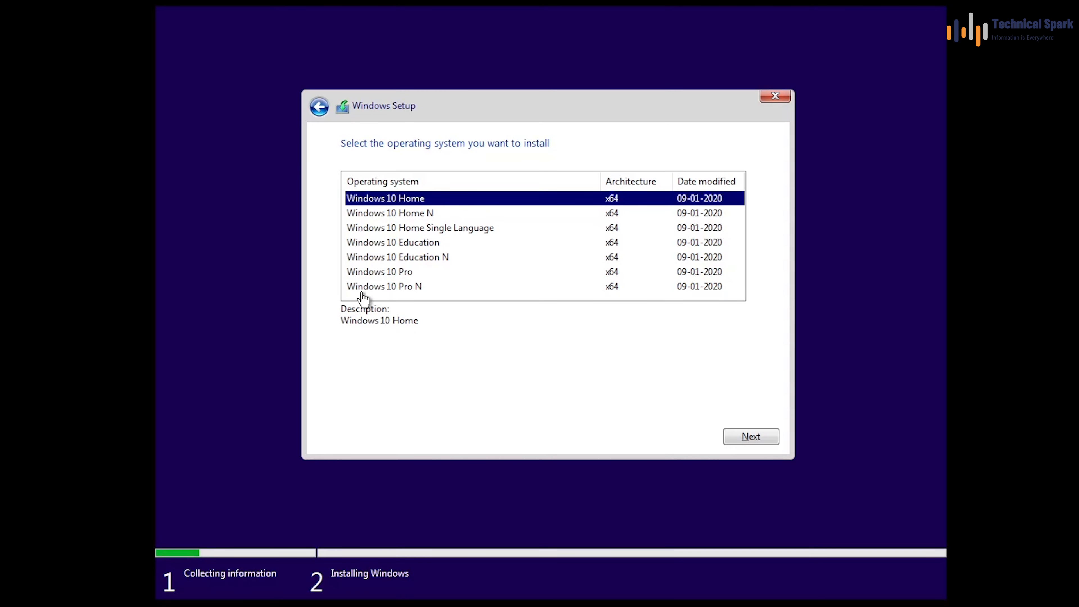
click(385, 275)
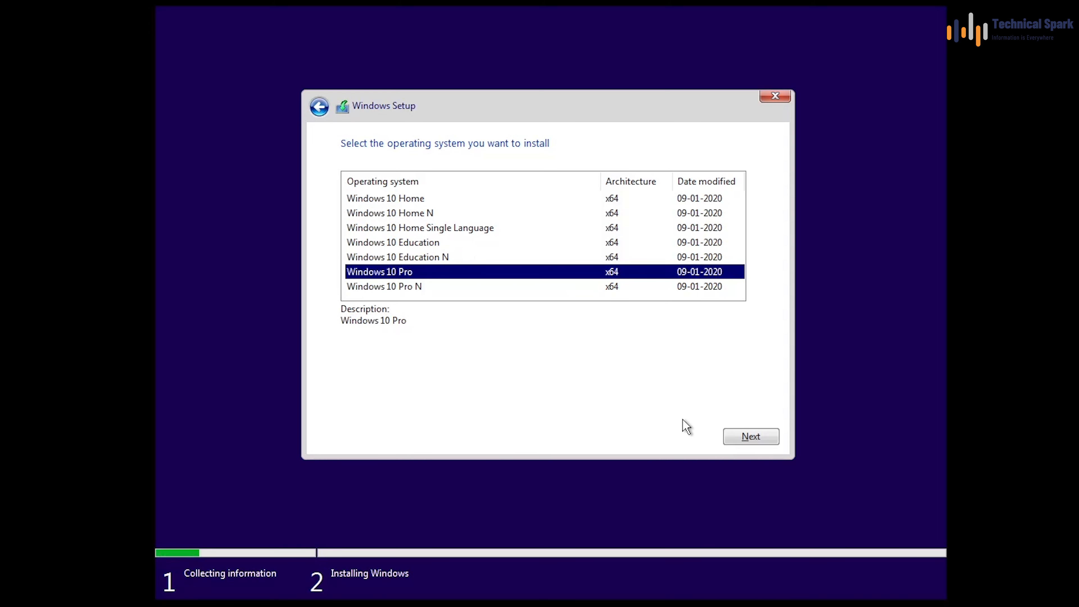
click(751, 437)
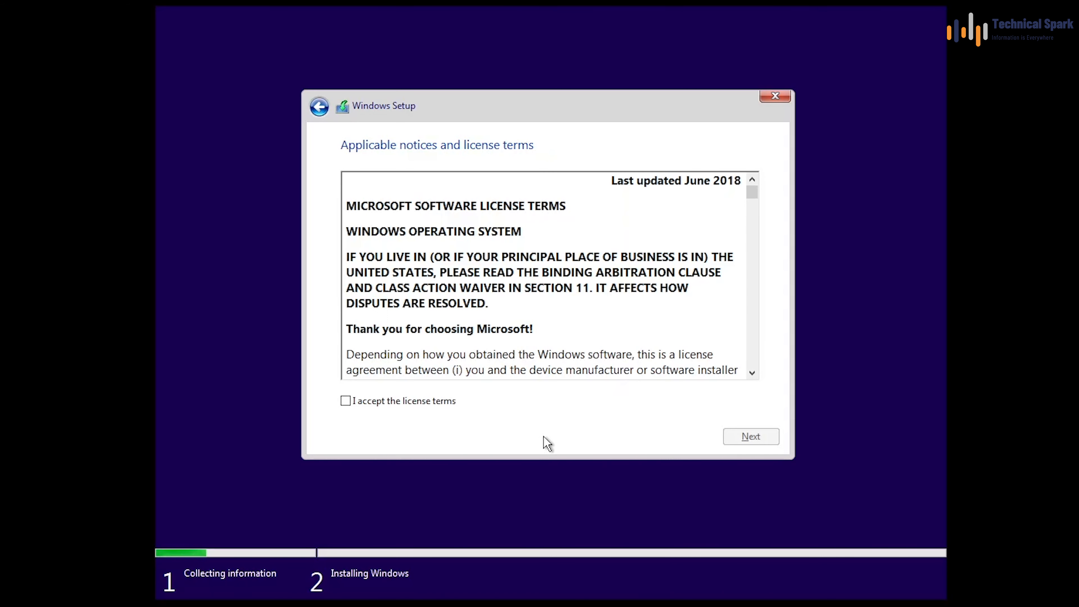
click(391, 402)
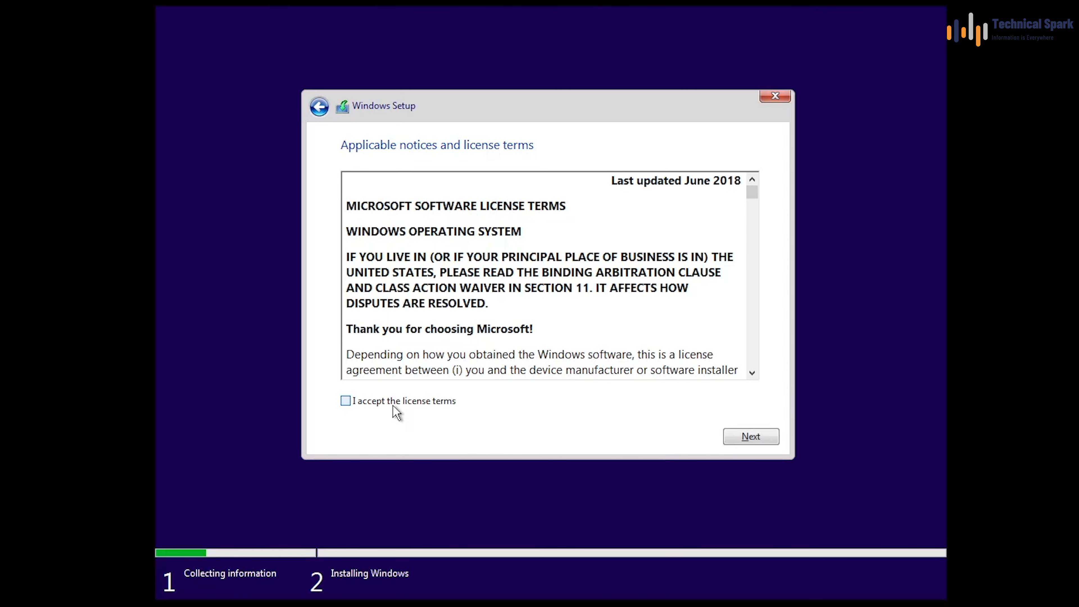
click(763, 437)
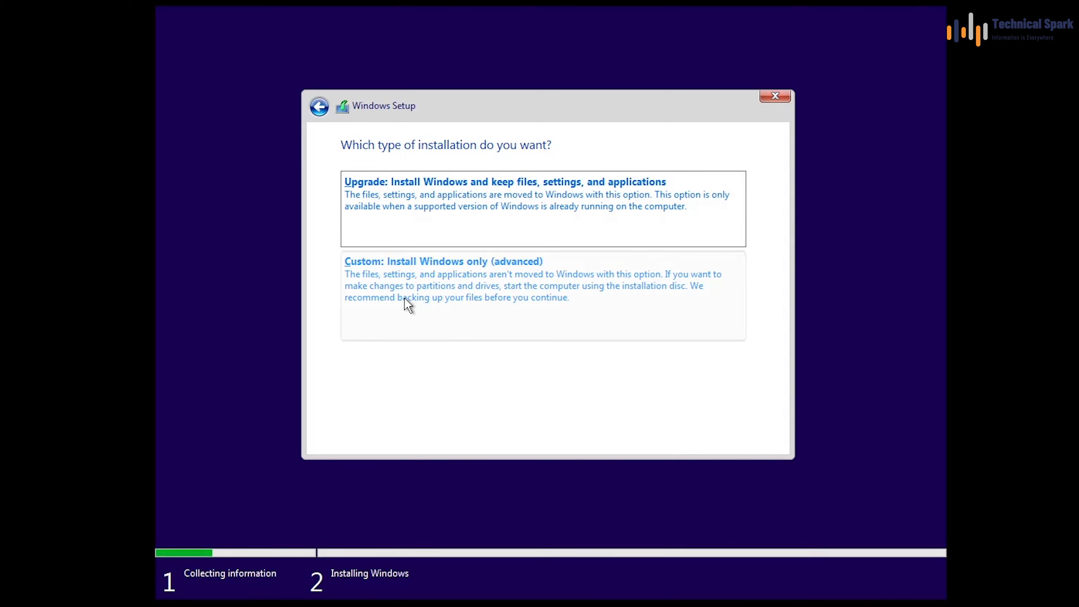
Step: Do a custom install, create a 51200 MB partition, and install onto the 49.4 GB primary partition
click(652, 297)
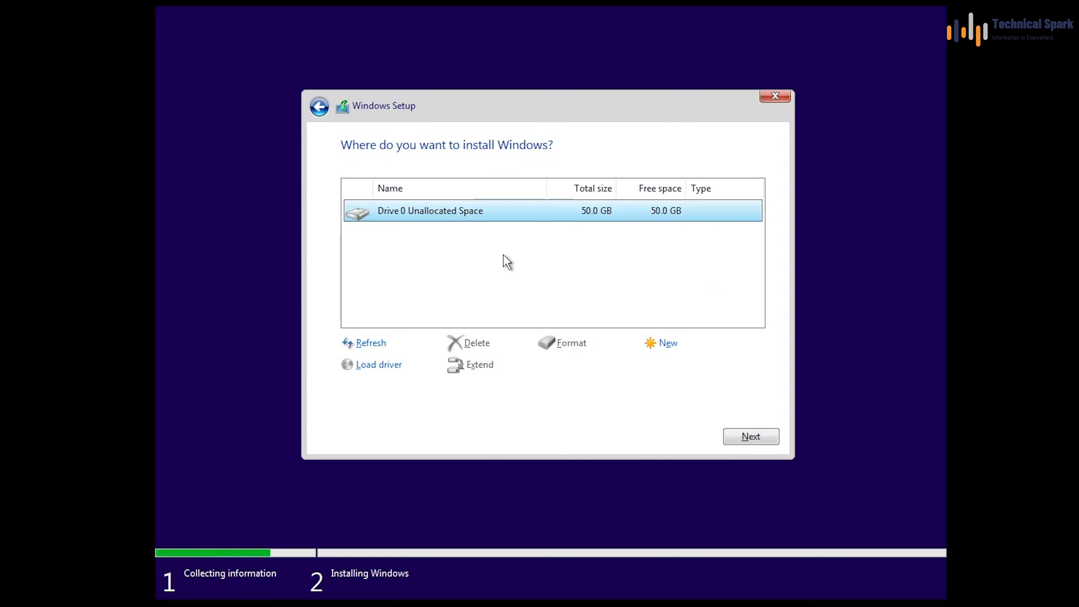
click(670, 345)
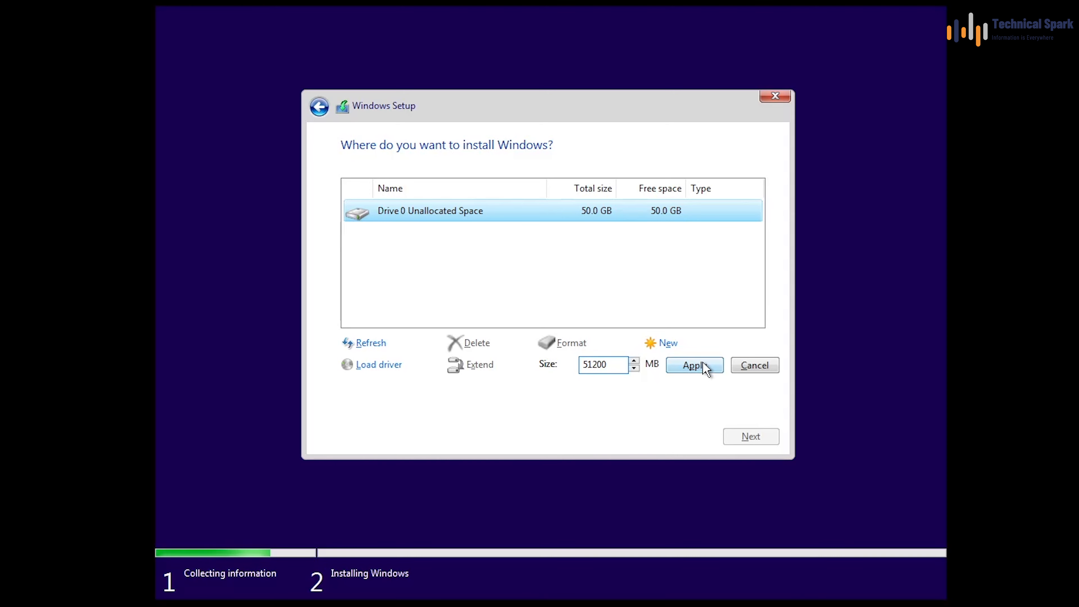
click(713, 366)
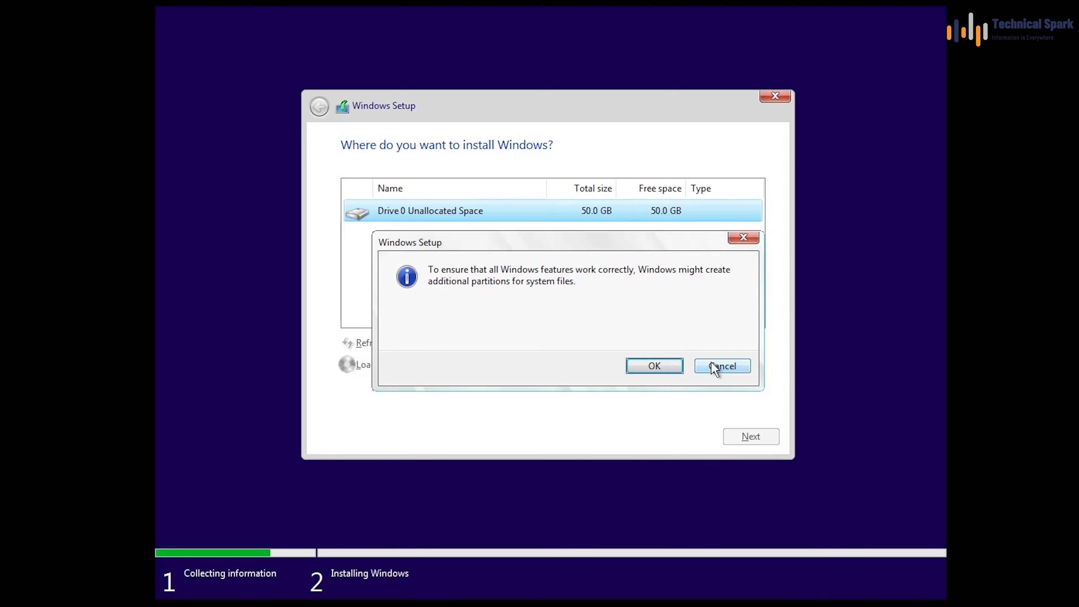
click(672, 366)
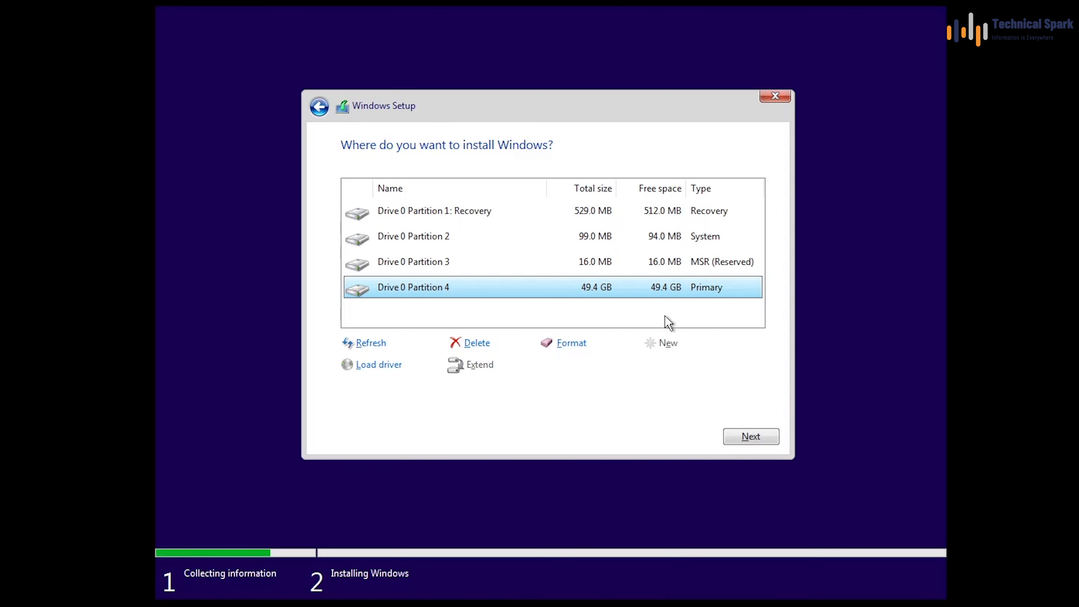
click(764, 436)
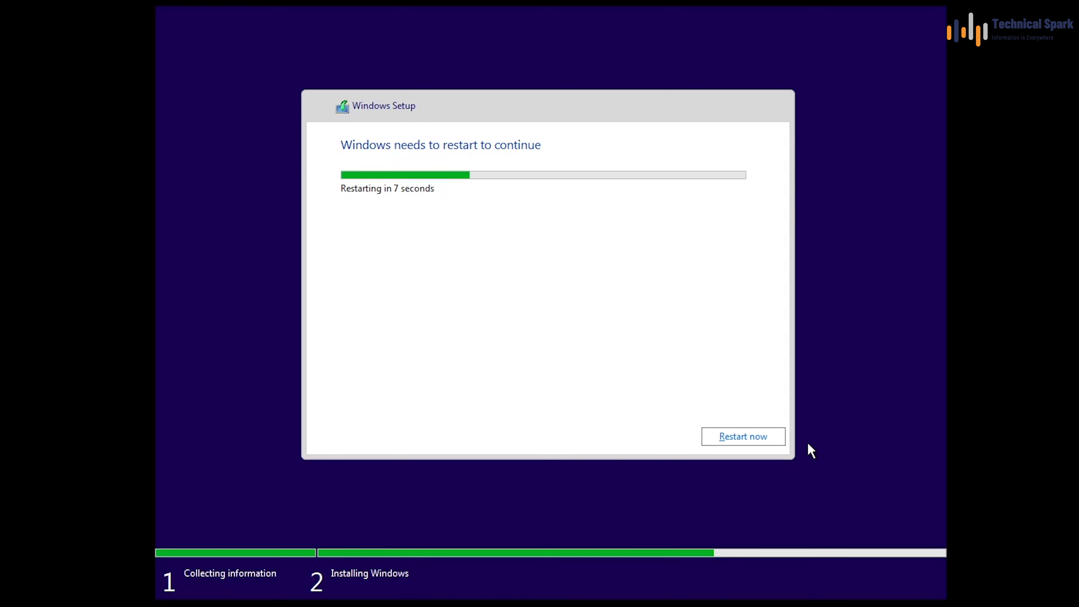
Step: Restart the VM immediately so it boots into Windows out-of-box setup's region page
click(764, 440)
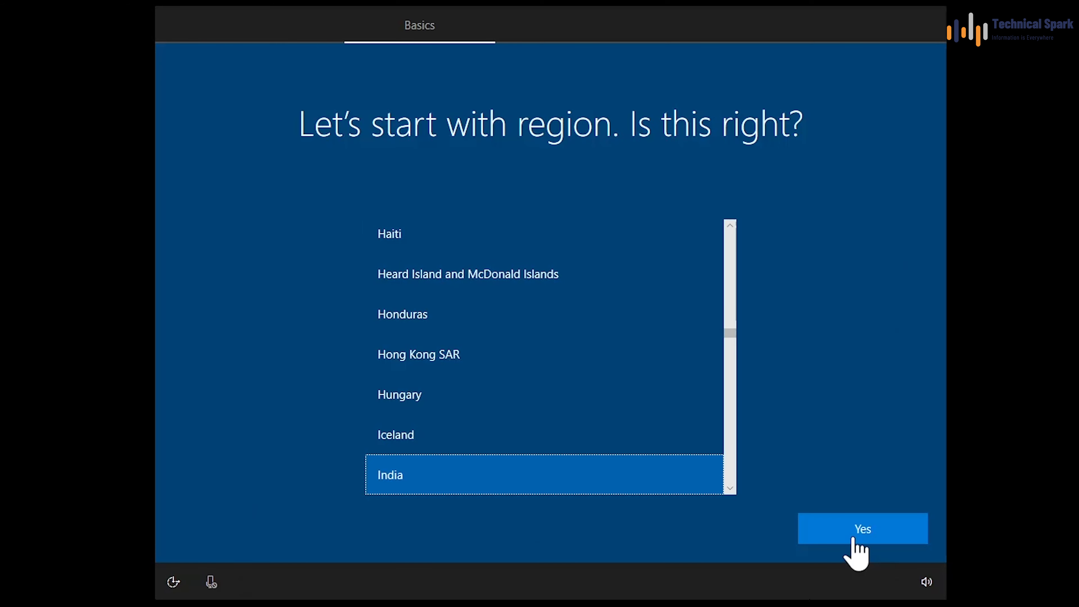
Step: Confirm India as the region, choose the English (India) keyboard layout, and skip a second layout
click(863, 528)
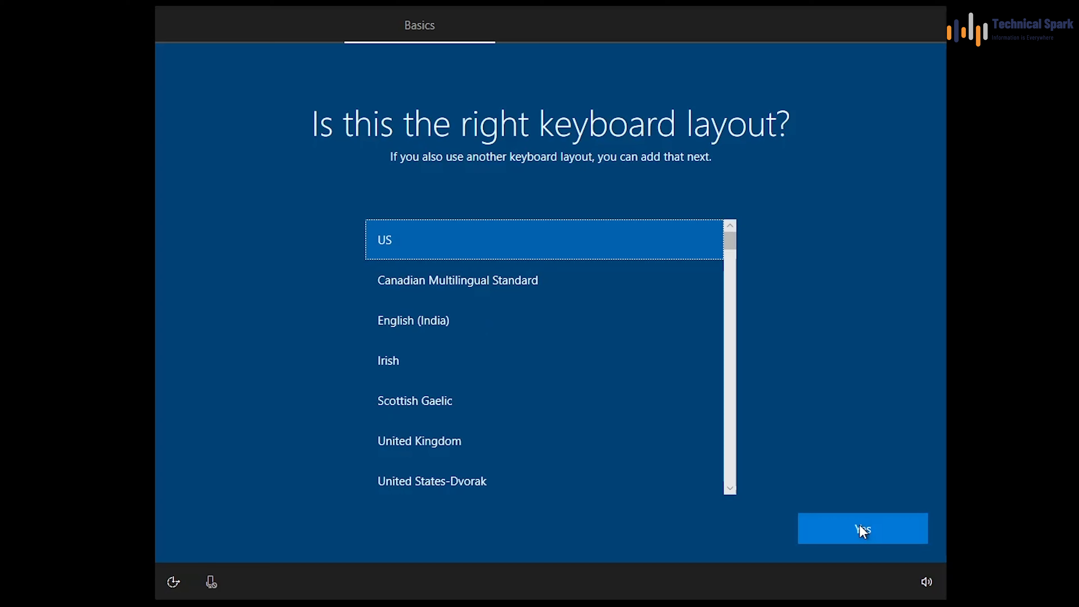
click(416, 334)
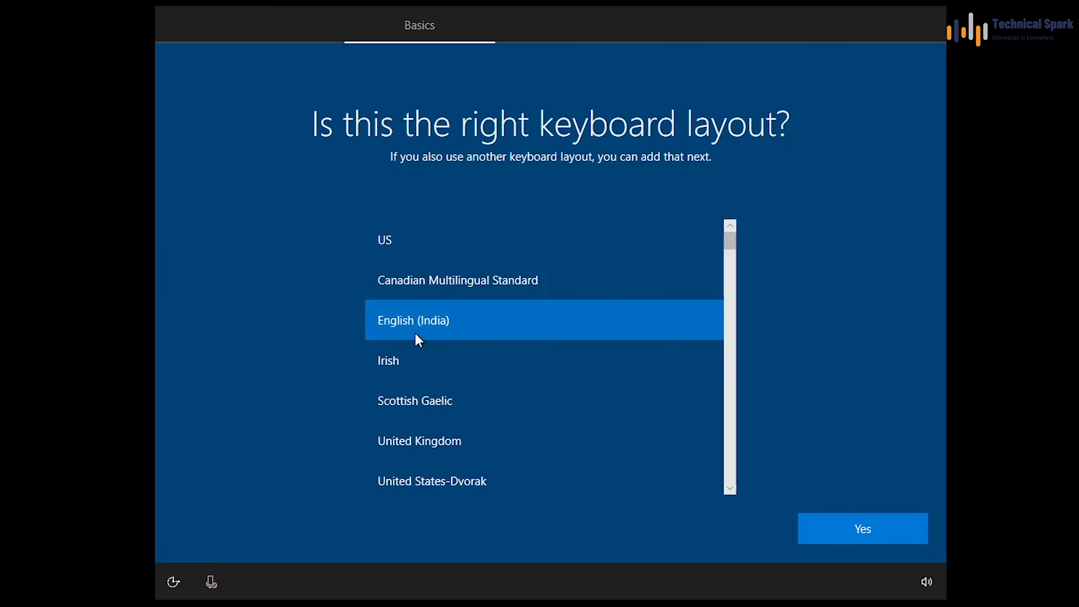
click(858, 541)
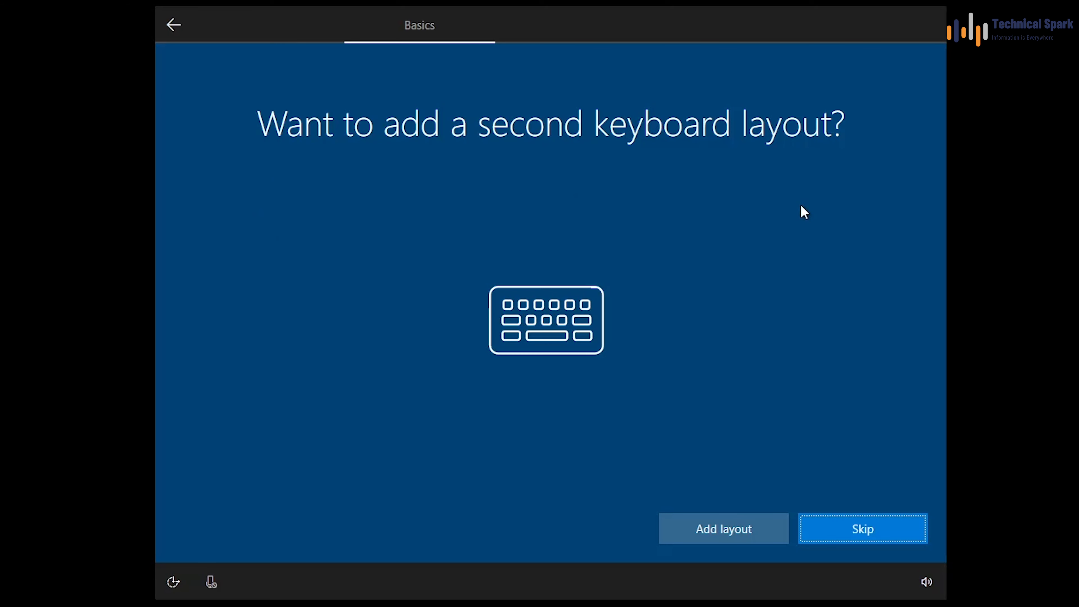
click(882, 527)
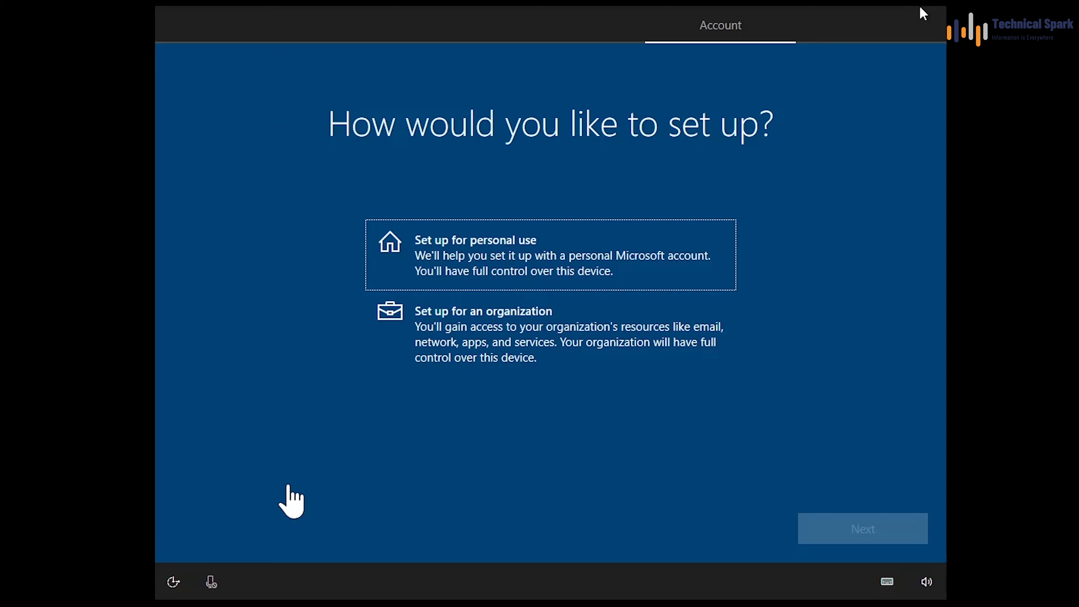
Step: Set up for personal use with an offline account and the limited experience
click(541, 263)
click(876, 536)
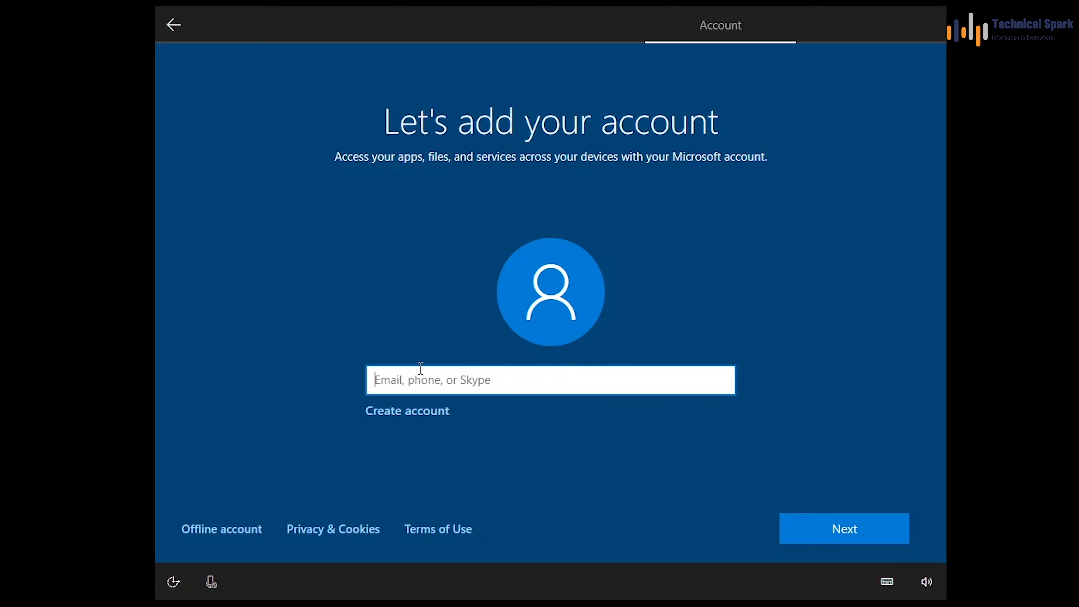
click(234, 535)
click(221, 534)
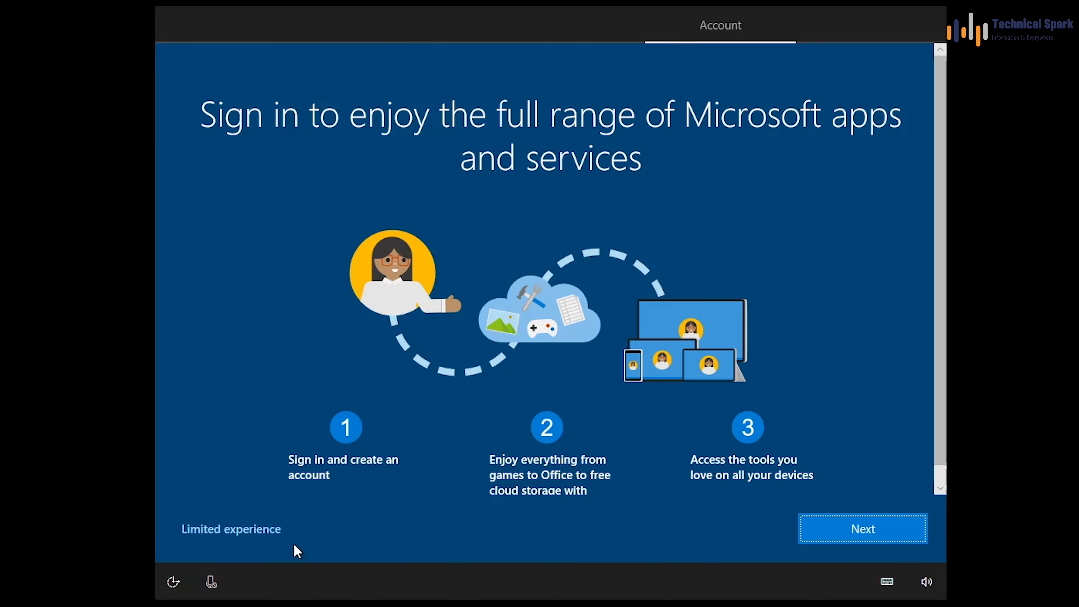
click(234, 532)
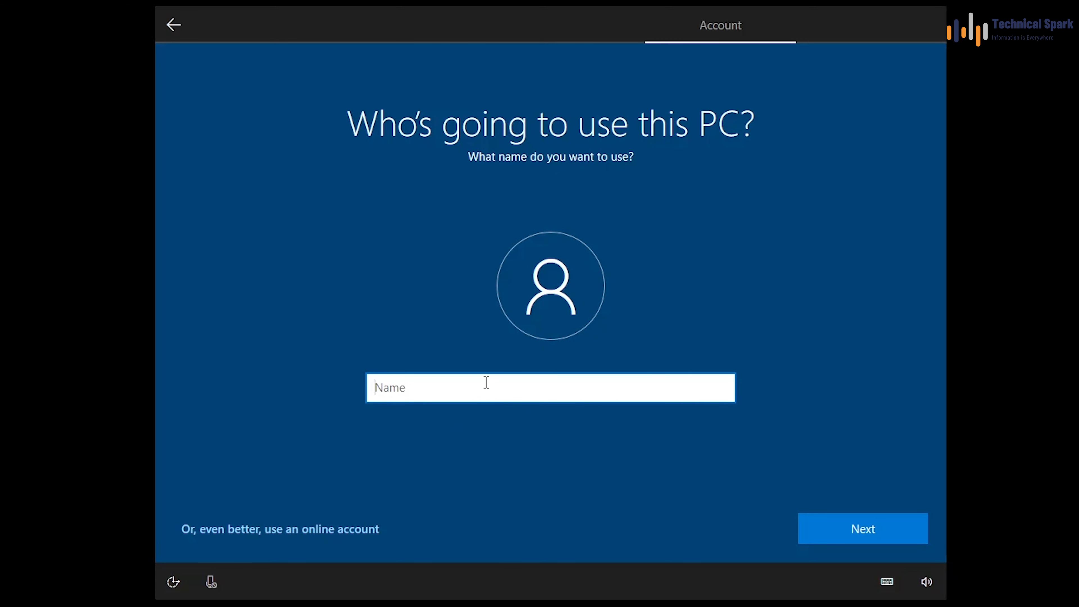
Step: Name the local account 'Spark', then enter and confirm its password
text(Spark)
click(708, 456)
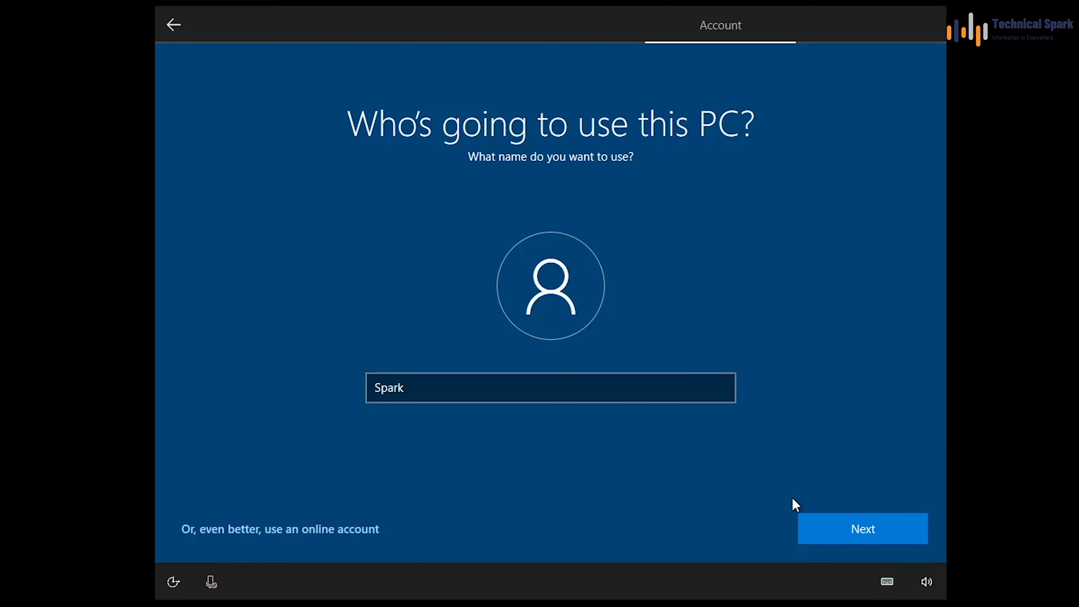
click(891, 530)
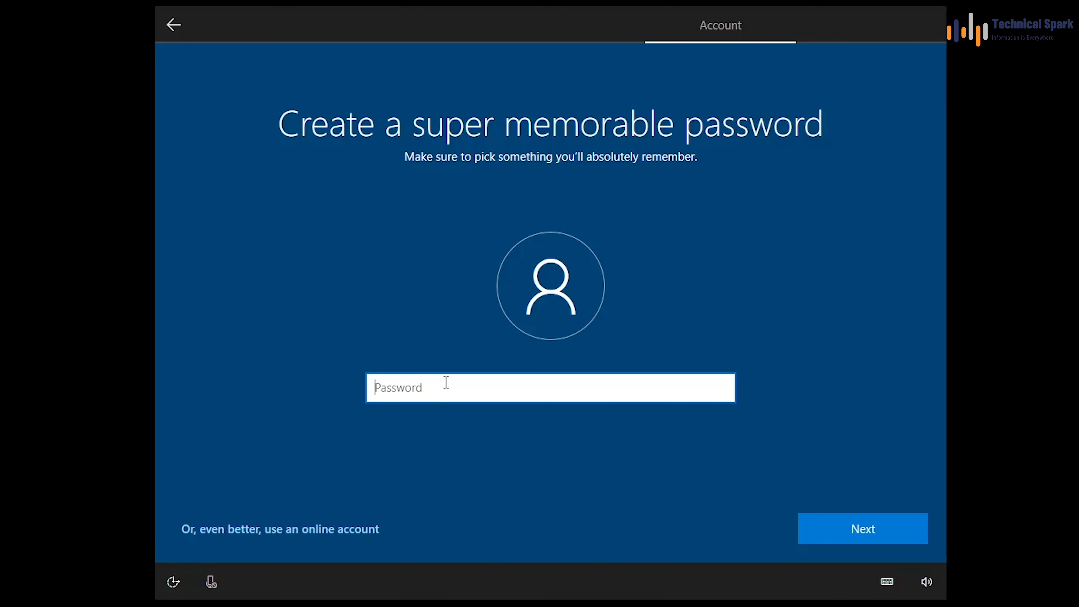
text(123)
click(911, 530)
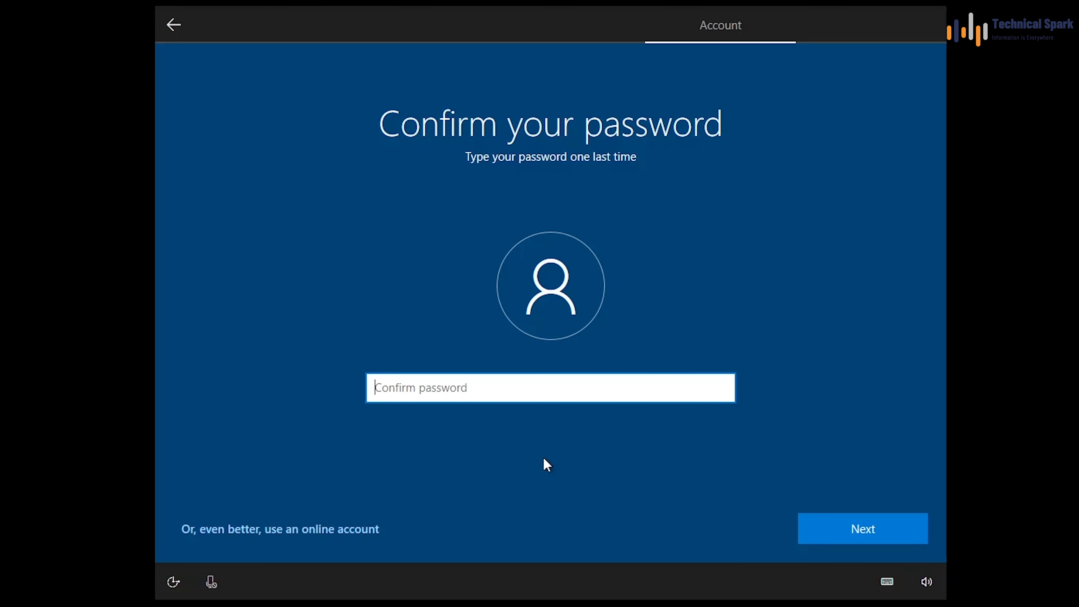
text(123456789)
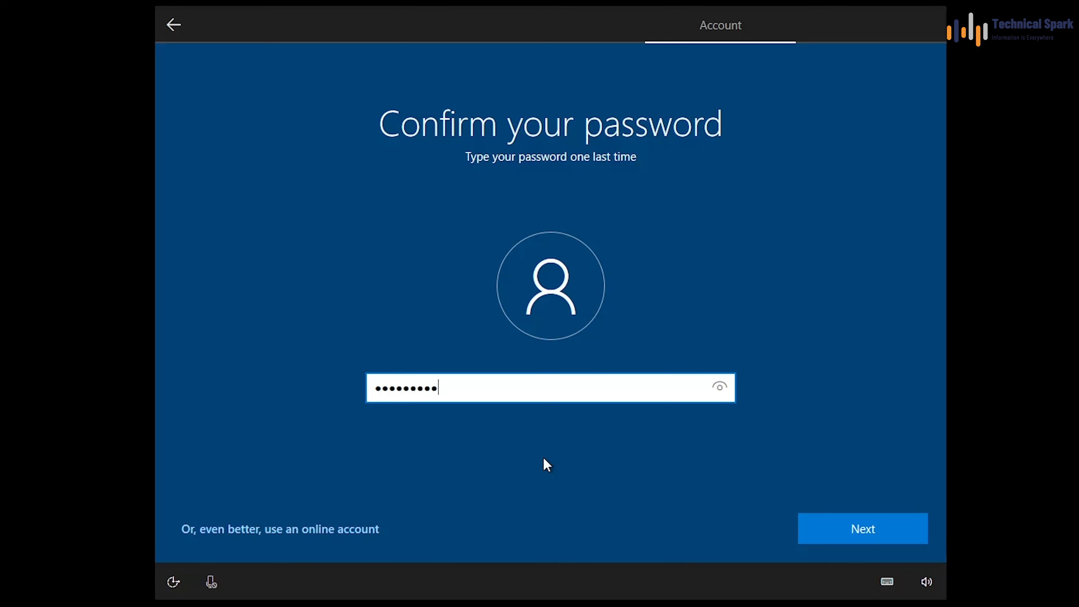
click(866, 538)
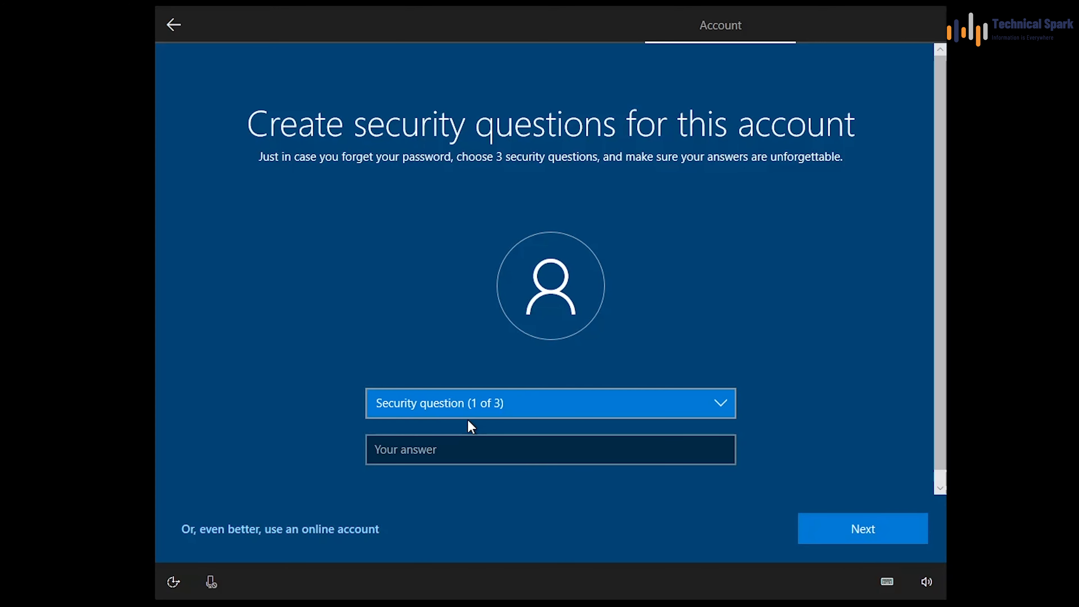
Step: Choose the first pet's name security question and enter its answer
click(473, 402)
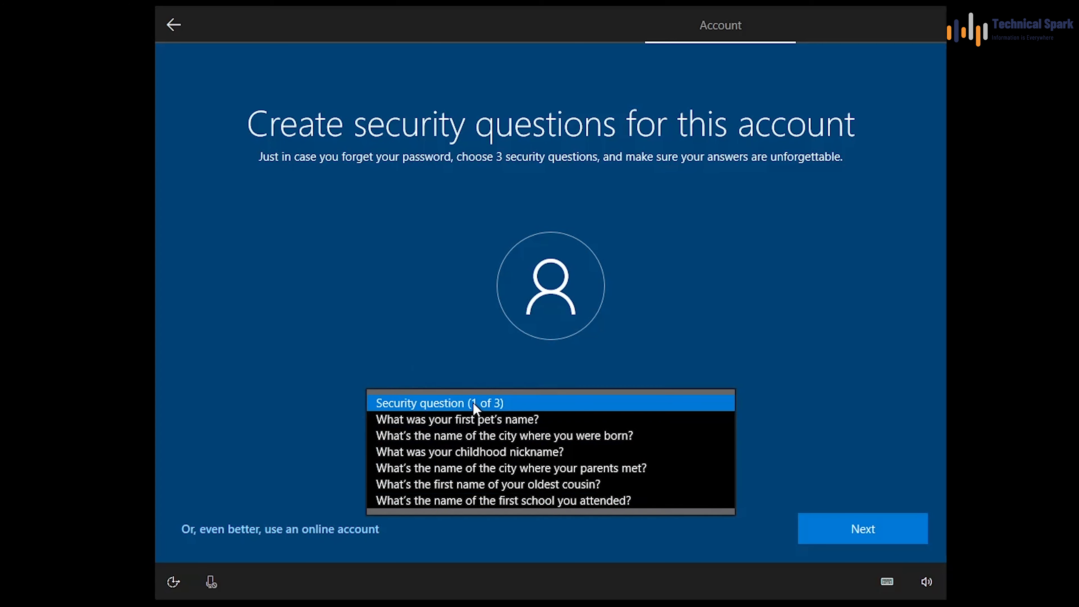
click(473, 402)
click(541, 407)
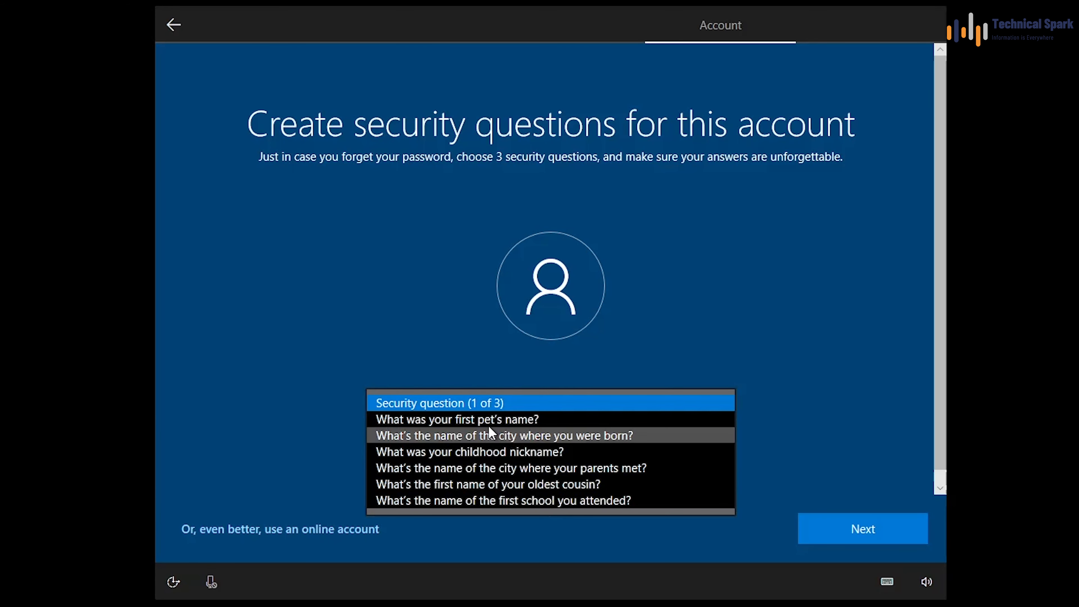
click(496, 420)
click(493, 442)
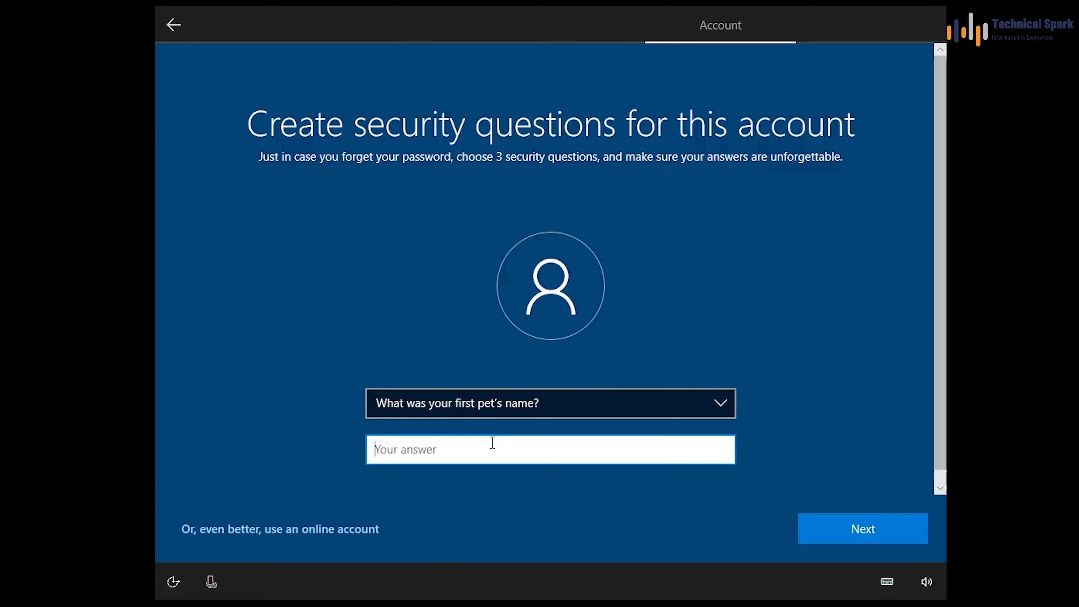
text(windows)
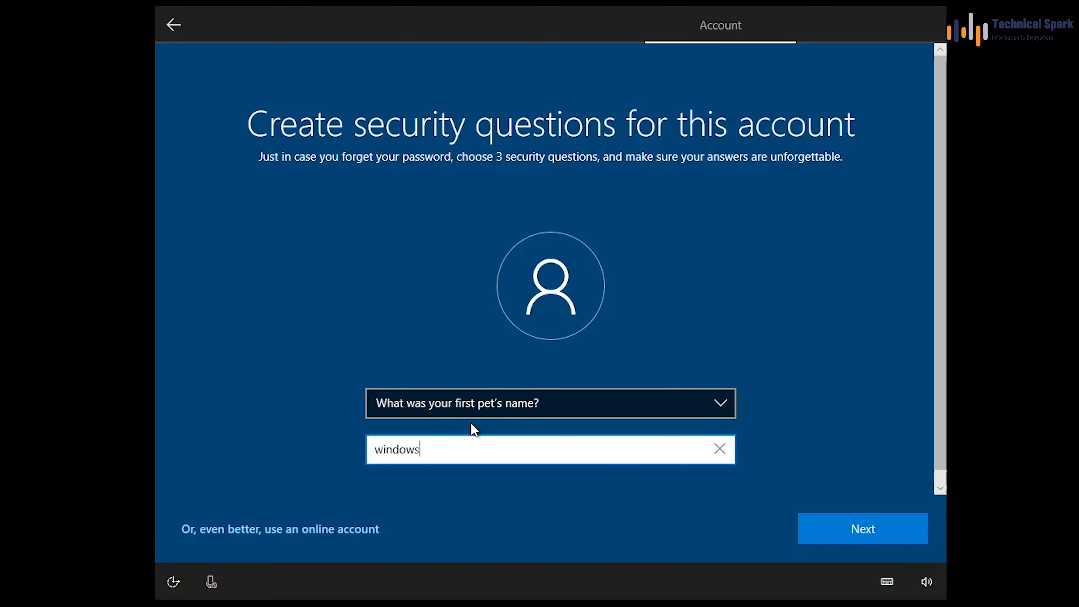
click(879, 540)
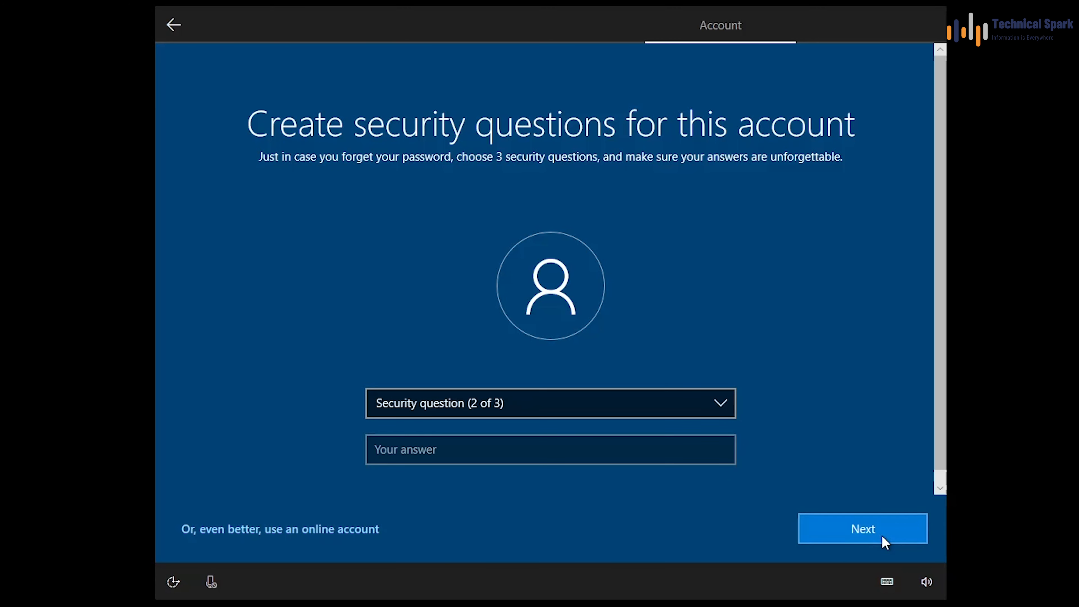
Step: Answer the parents' meeting city and oldest cousin's name security questions and submit them
click(403, 408)
click(448, 449)
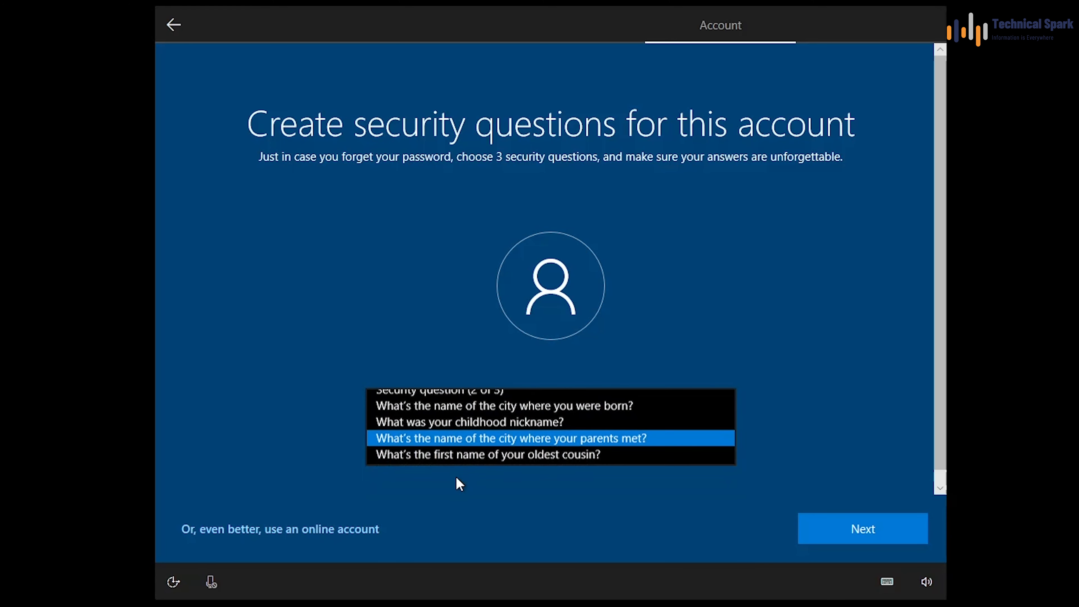
click(464, 463)
text(windows)
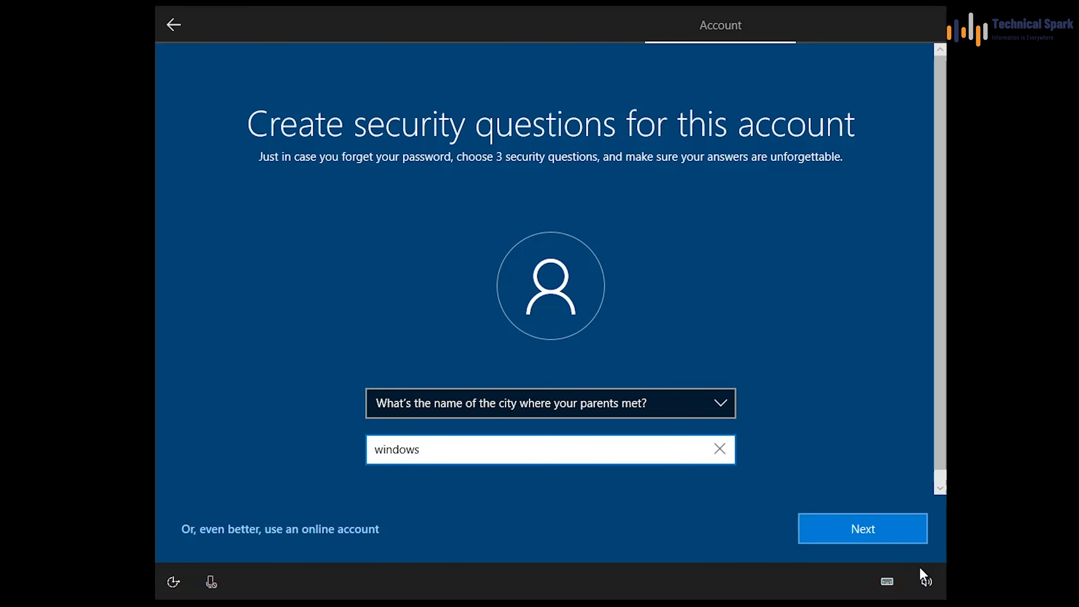
click(903, 536)
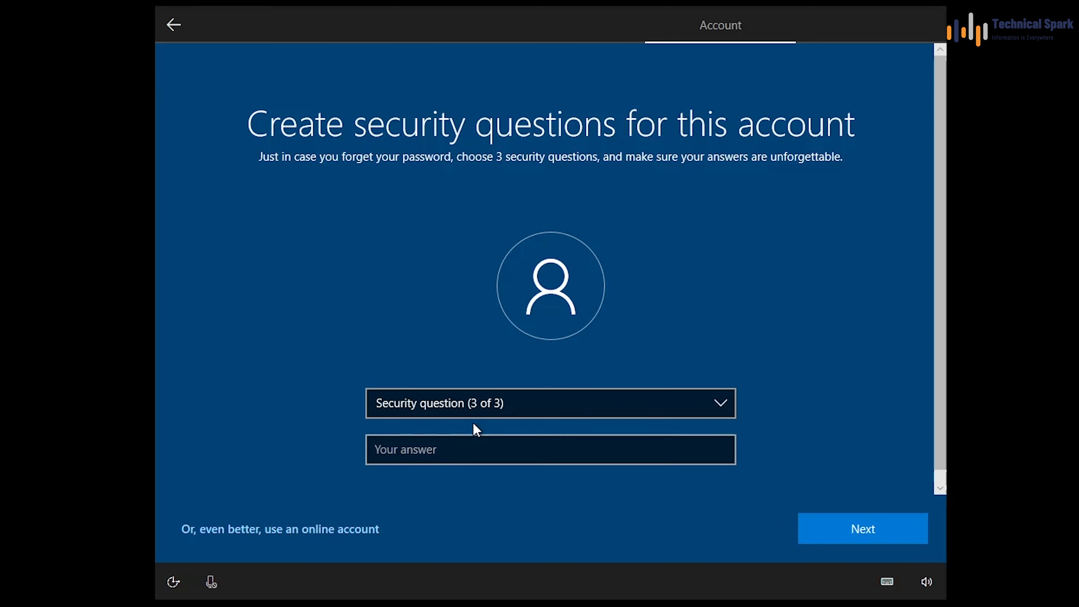
click(487, 406)
click(515, 453)
click(492, 457)
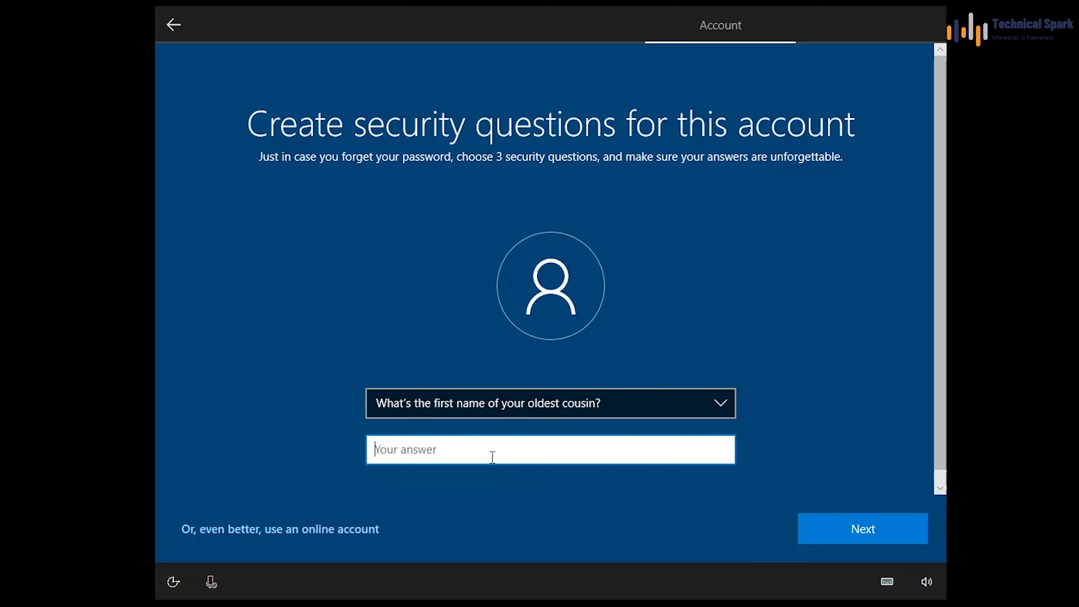
text(windows)
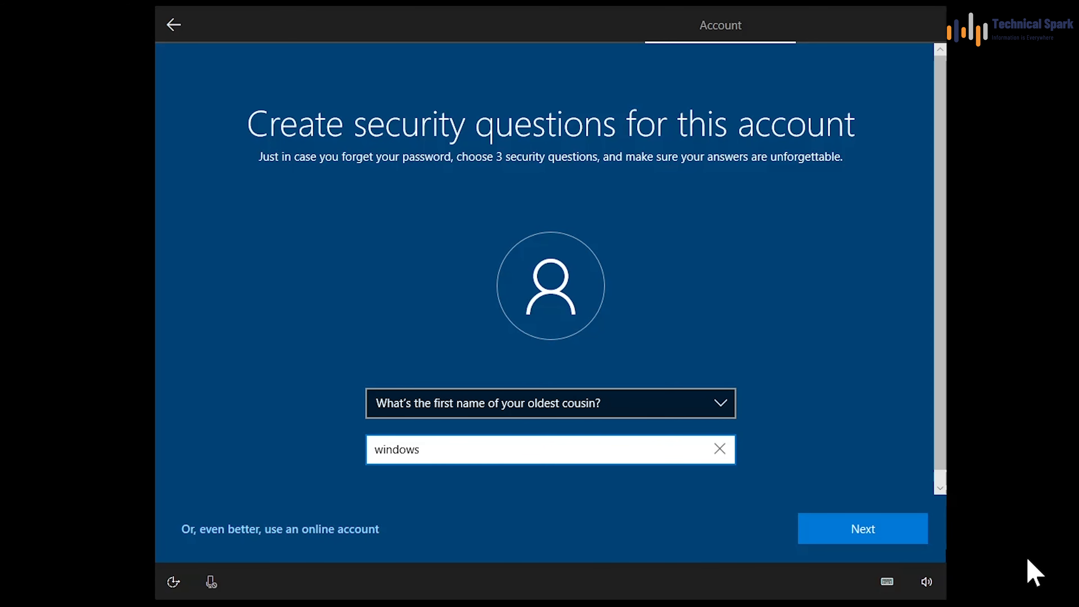
click(859, 527)
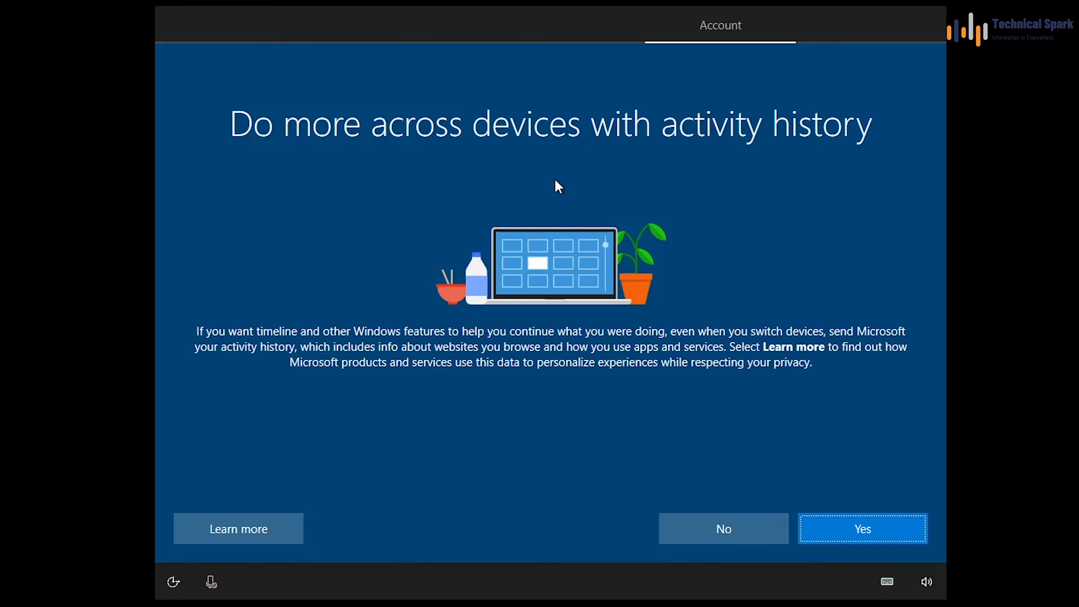
Step: Decline sending activity history, then accept the Cortana and privacy settings pages
click(740, 530)
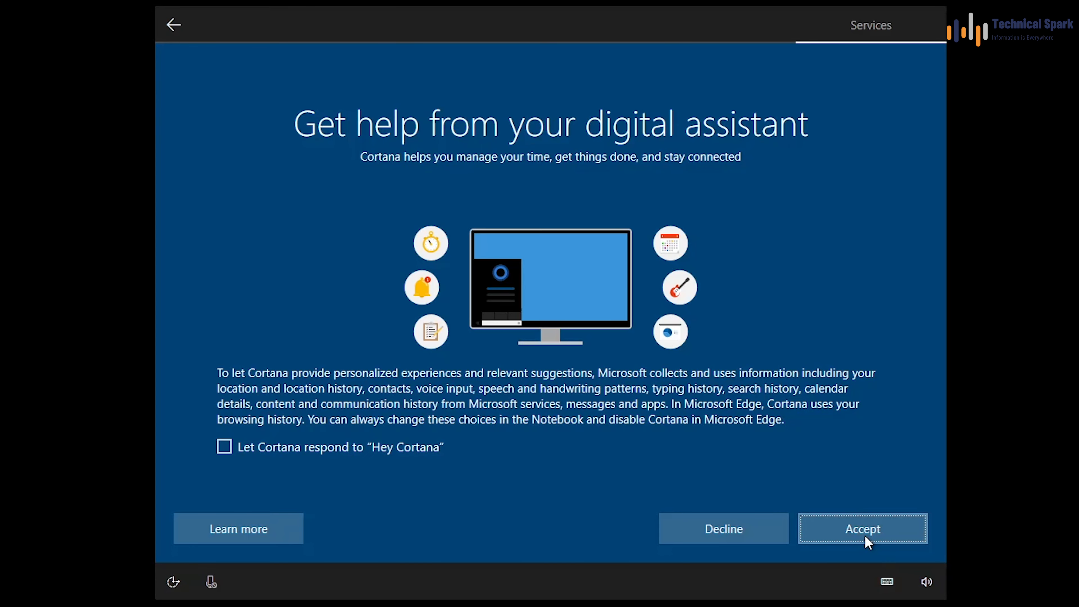
click(864, 536)
click(861, 525)
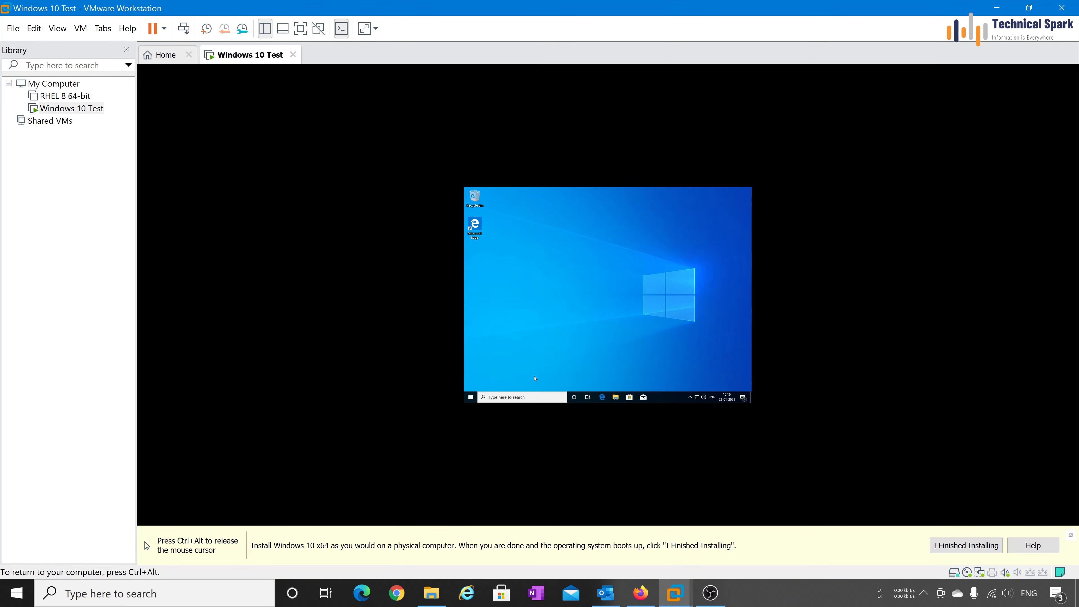
Step: Mark the installation finished and show This PC in the guest's File Explorer
key(ctrl+alt)
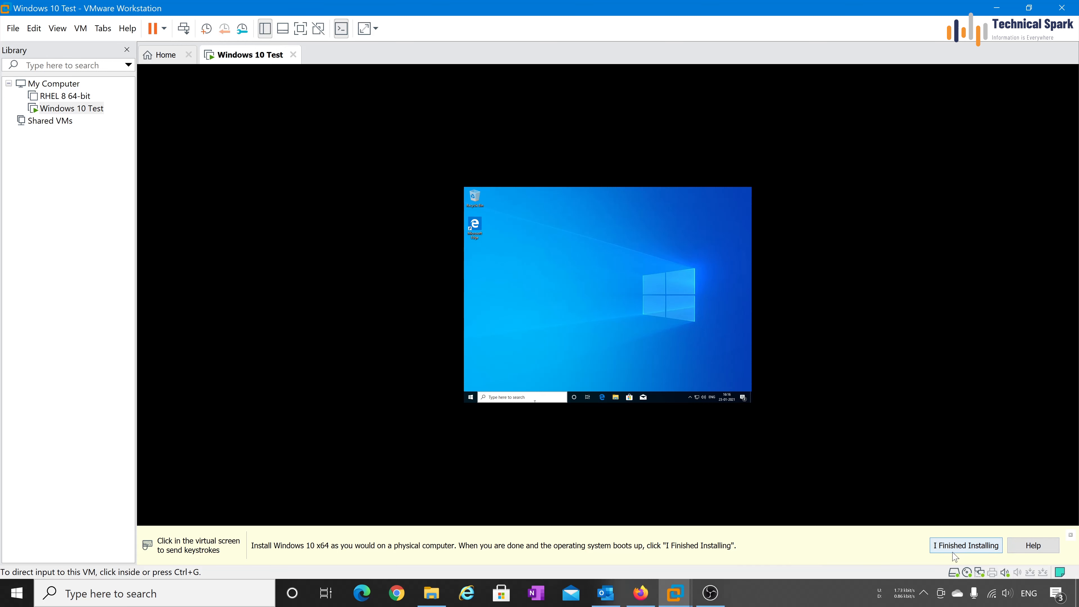
click(966, 546)
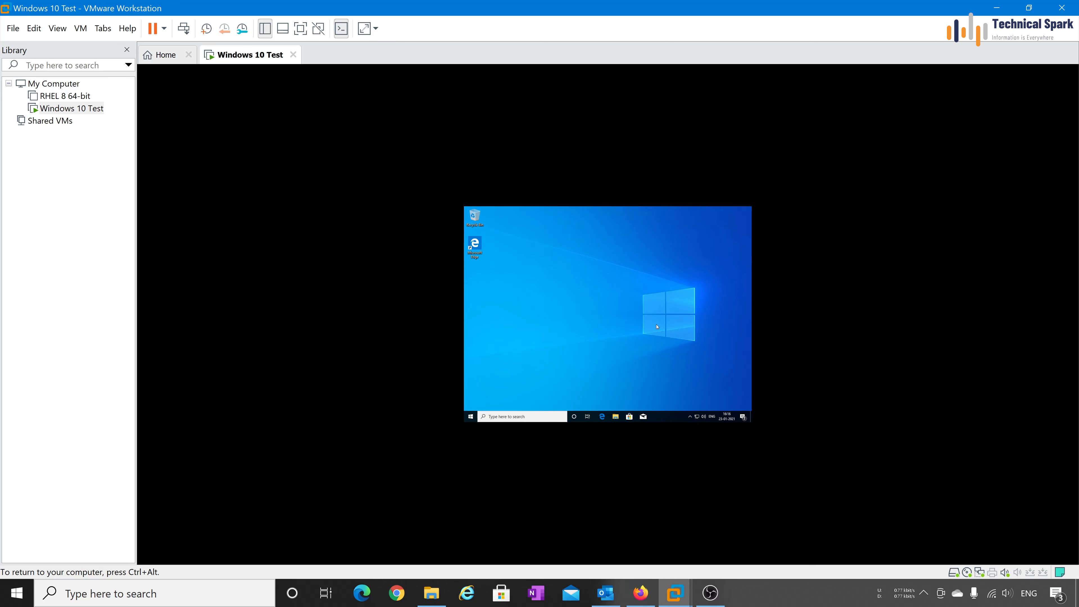
click(615, 416)
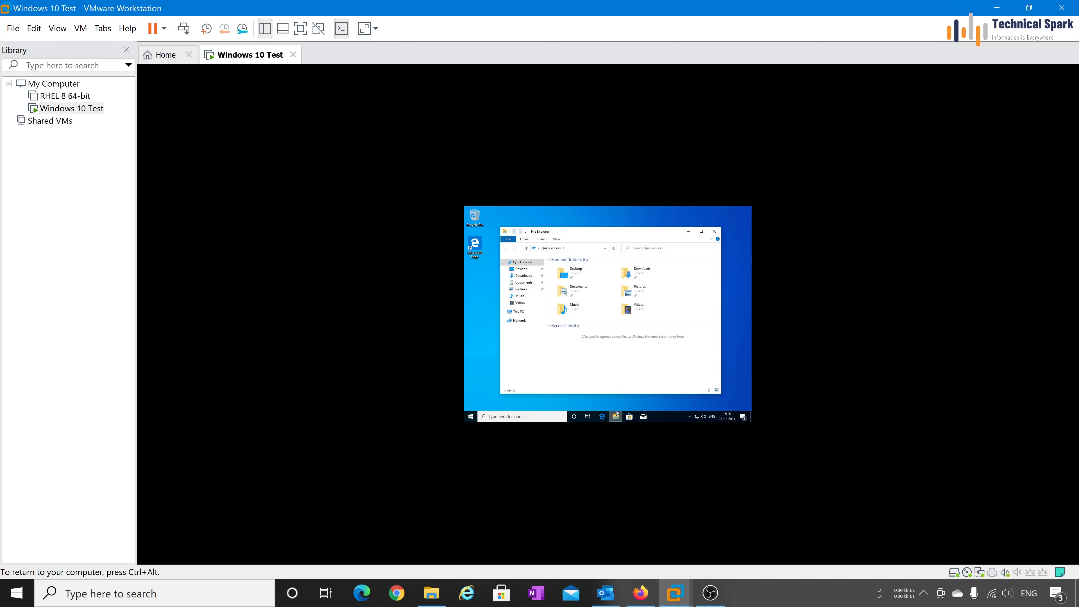
click(518, 312)
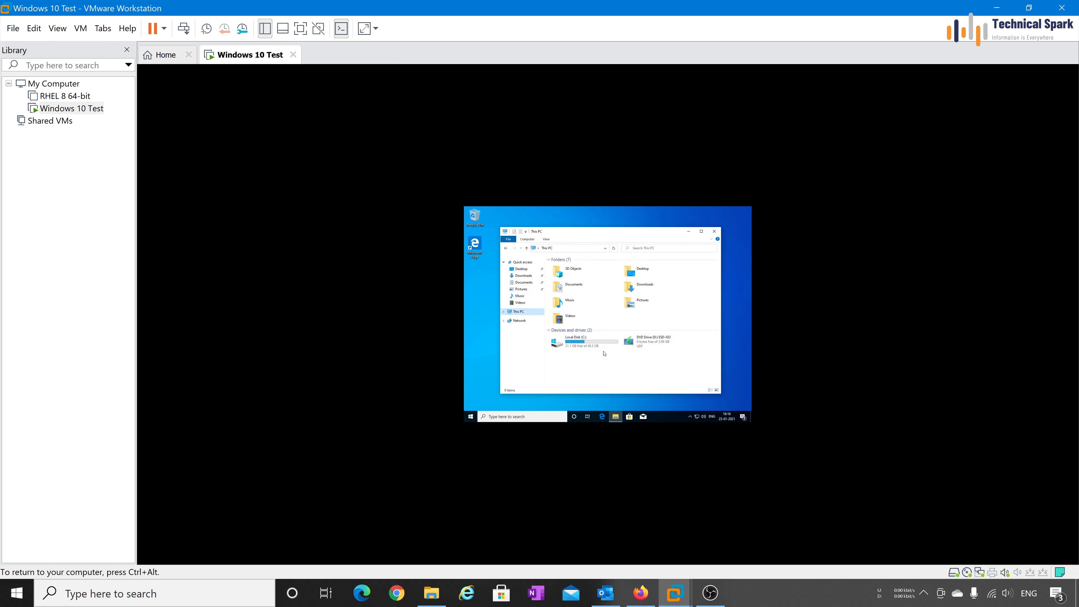
click(675, 393)
key(ctrl+alt)
Step: Start Install VMware Tools from the VM menu and run the installer from the DVD drive
click(82, 29)
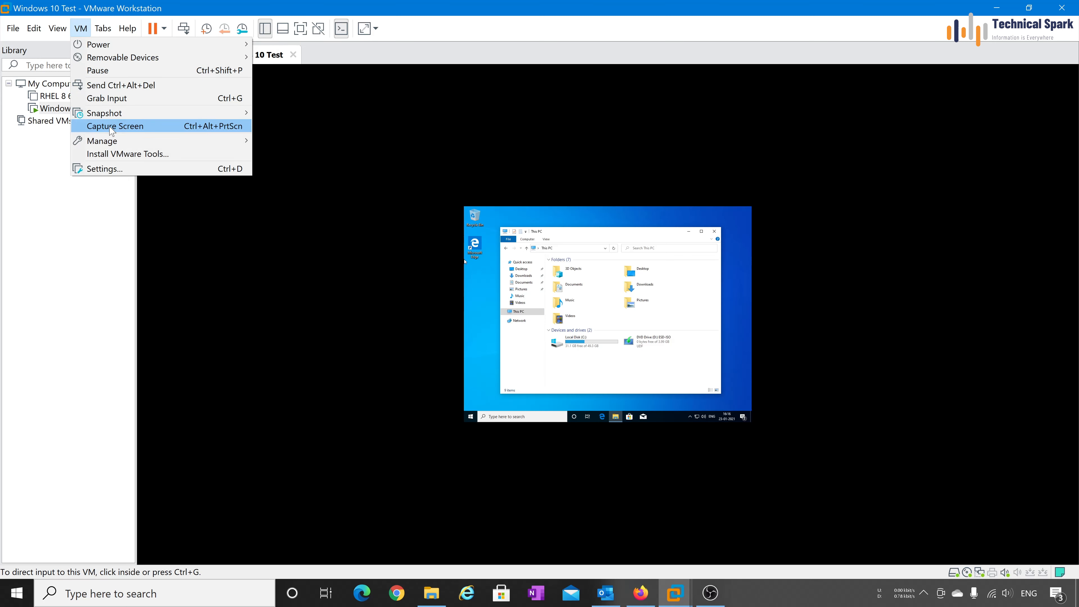
click(198, 156)
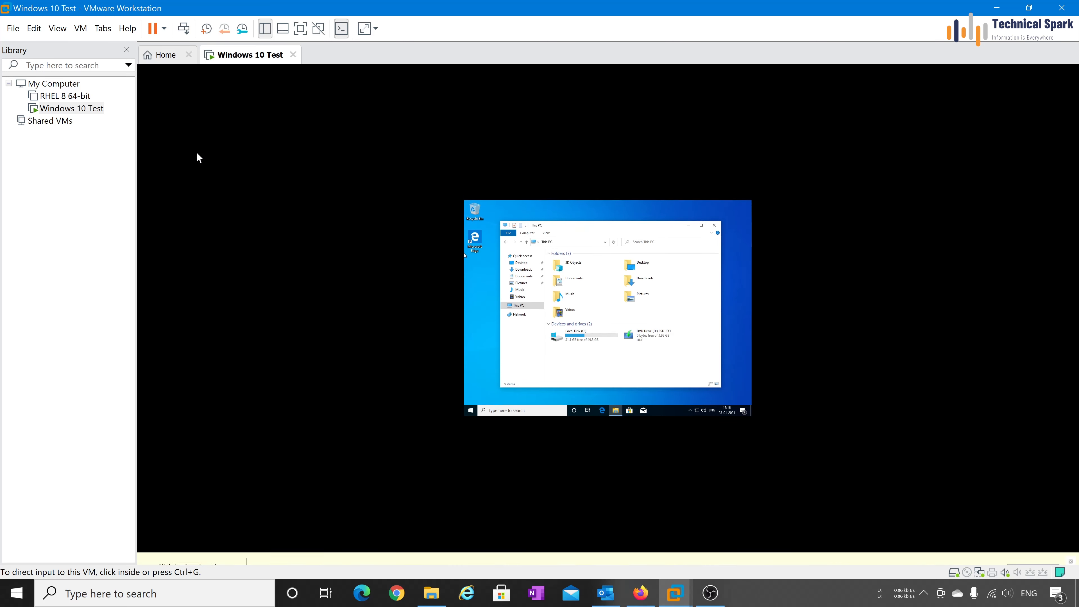
click(197, 154)
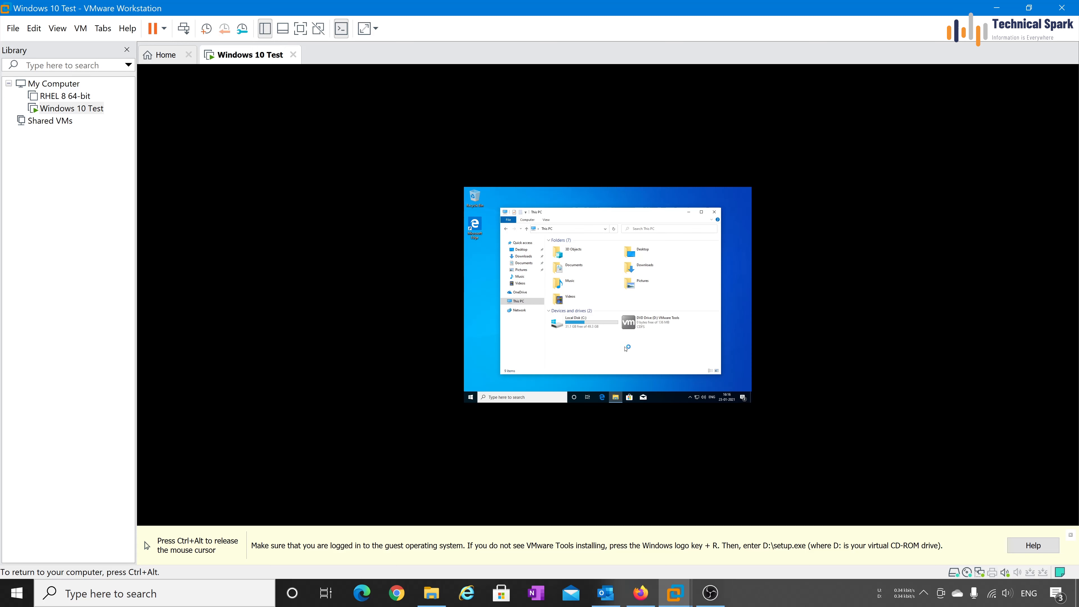
double_click(649, 326)
click(579, 329)
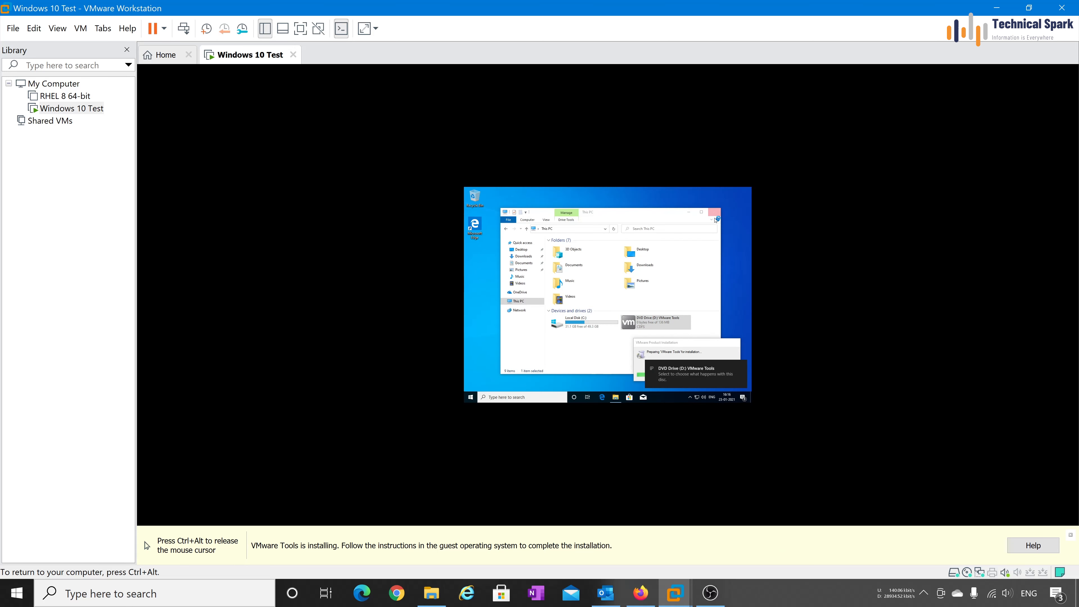
Step: Close This PC and run the VMware Tools wizard with the Typical setup type
click(714, 212)
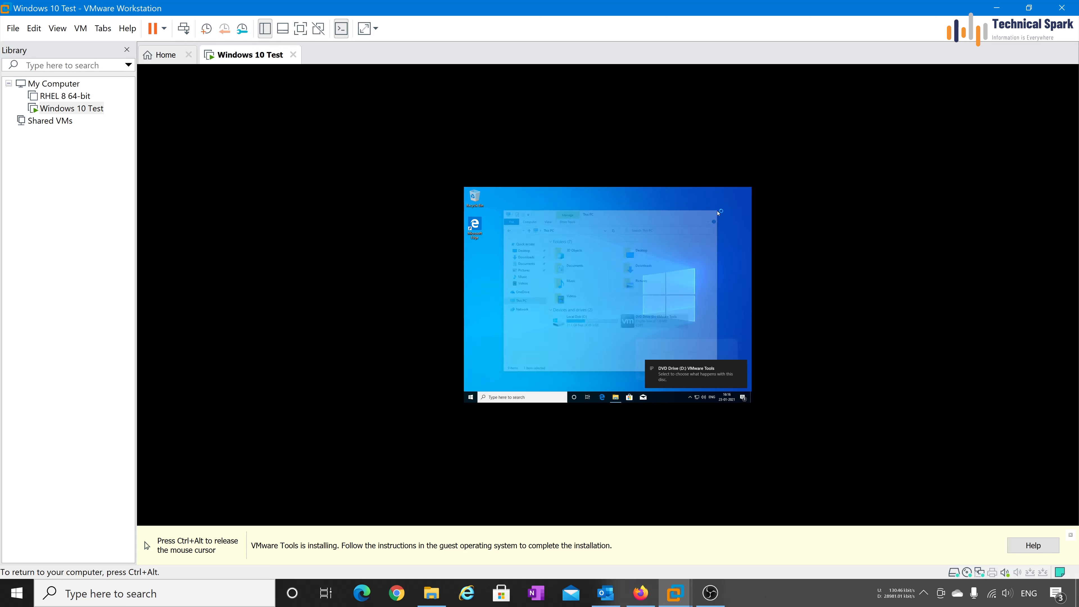
click(740, 367)
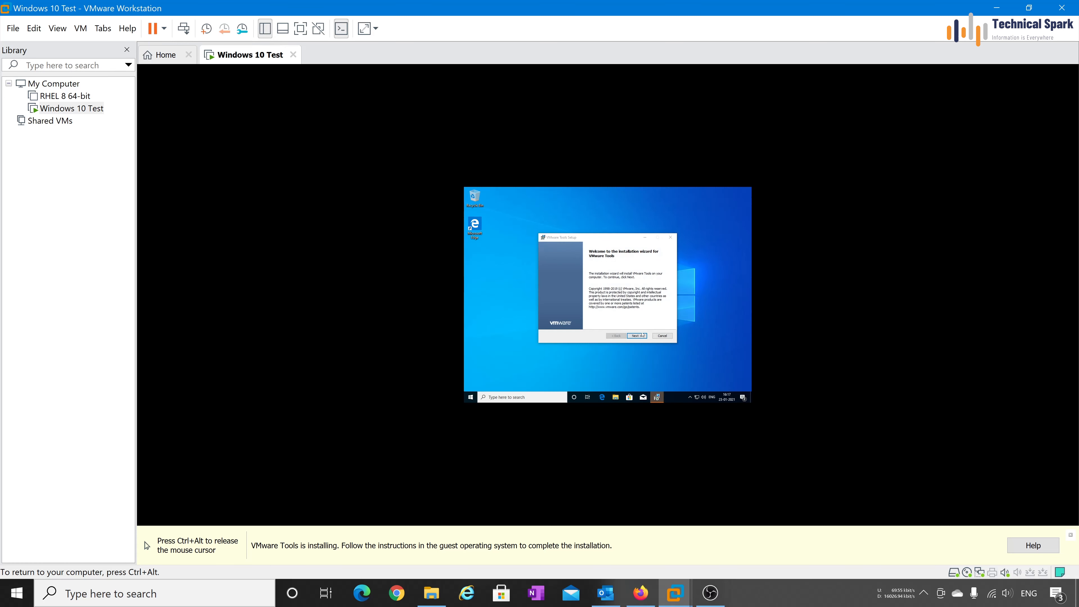
click(637, 339)
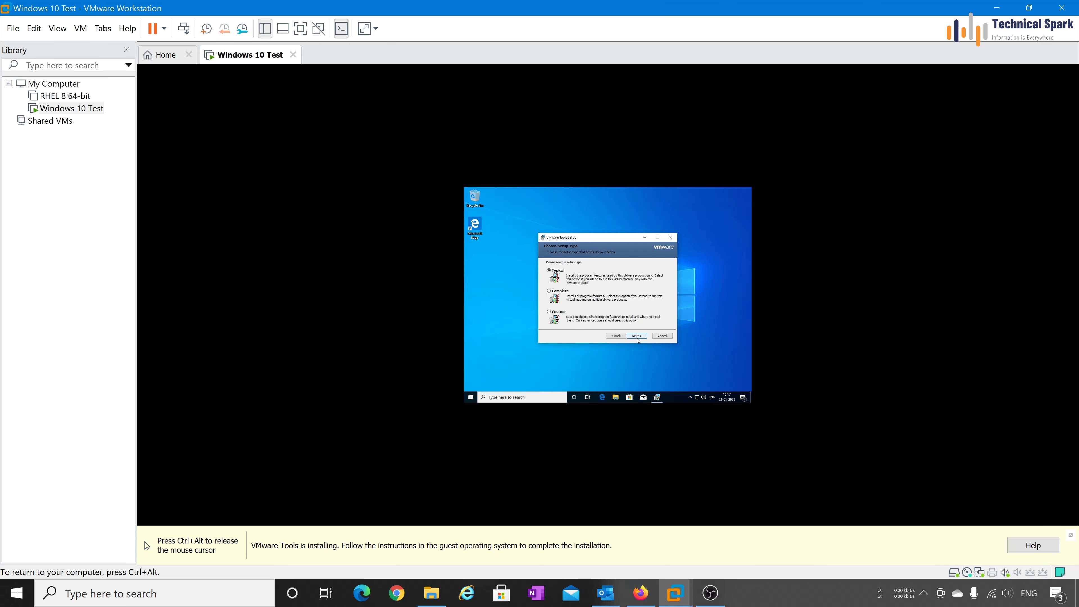
click(637, 336)
click(637, 336)
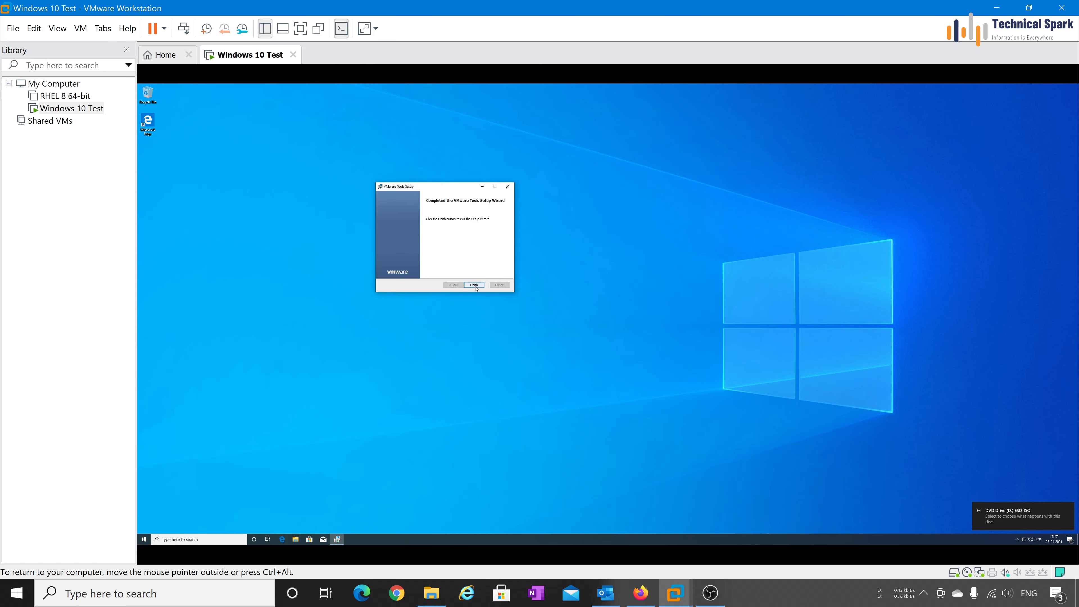
Step: Finish the VMware Tools wizard and set the guest display scale to 250%
click(475, 286)
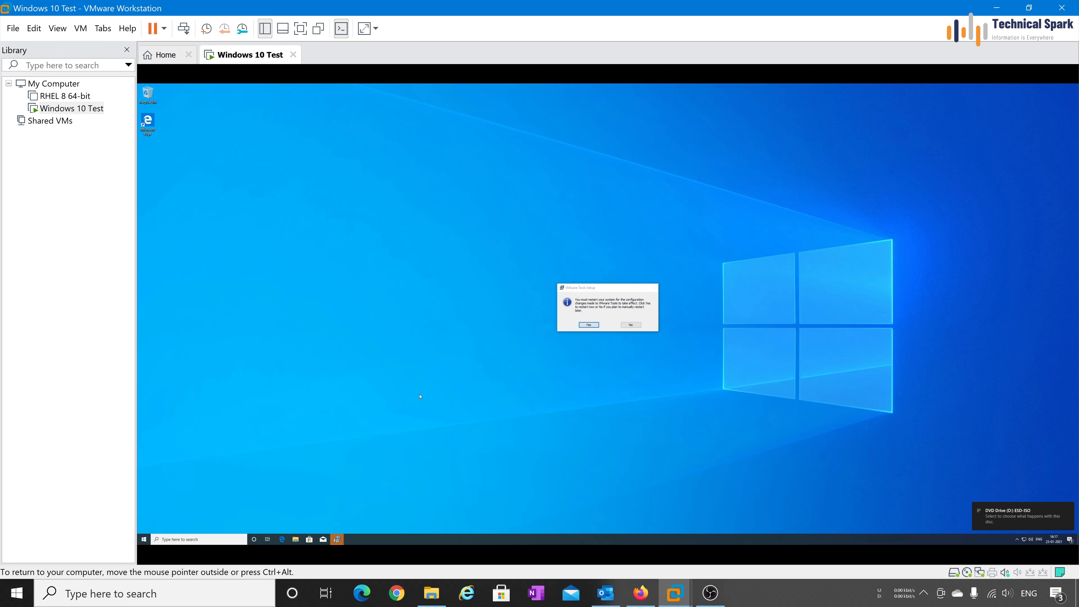
right_click(418, 358)
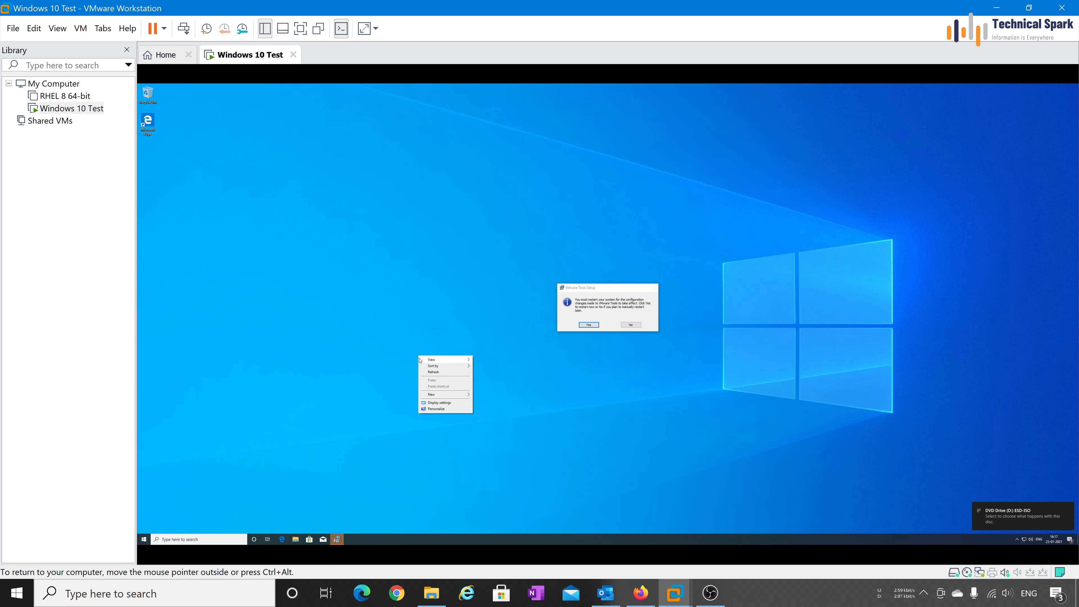
click(448, 406)
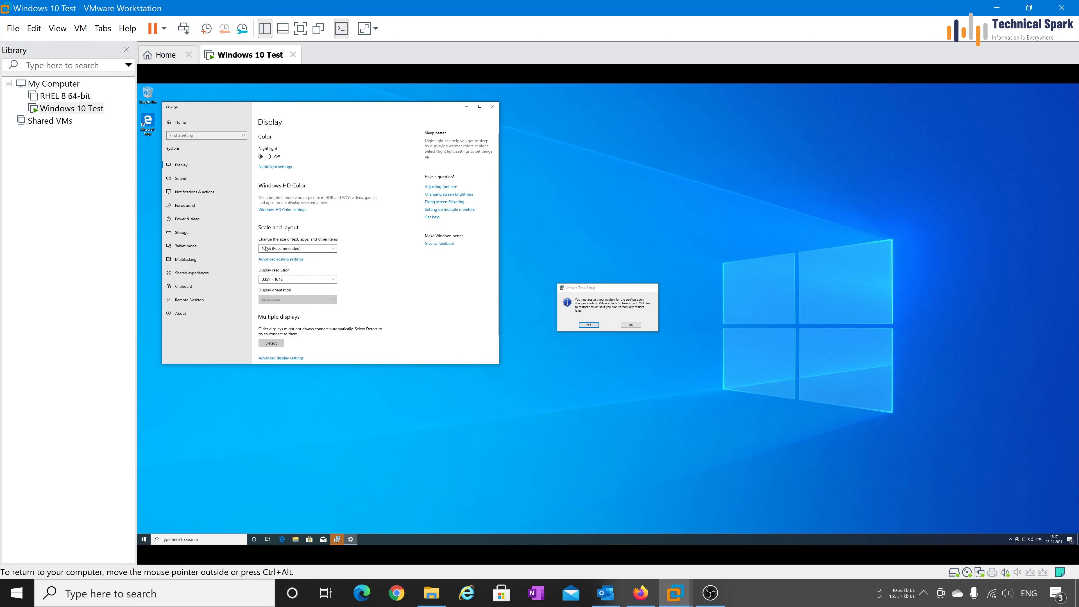
click(280, 248)
click(280, 301)
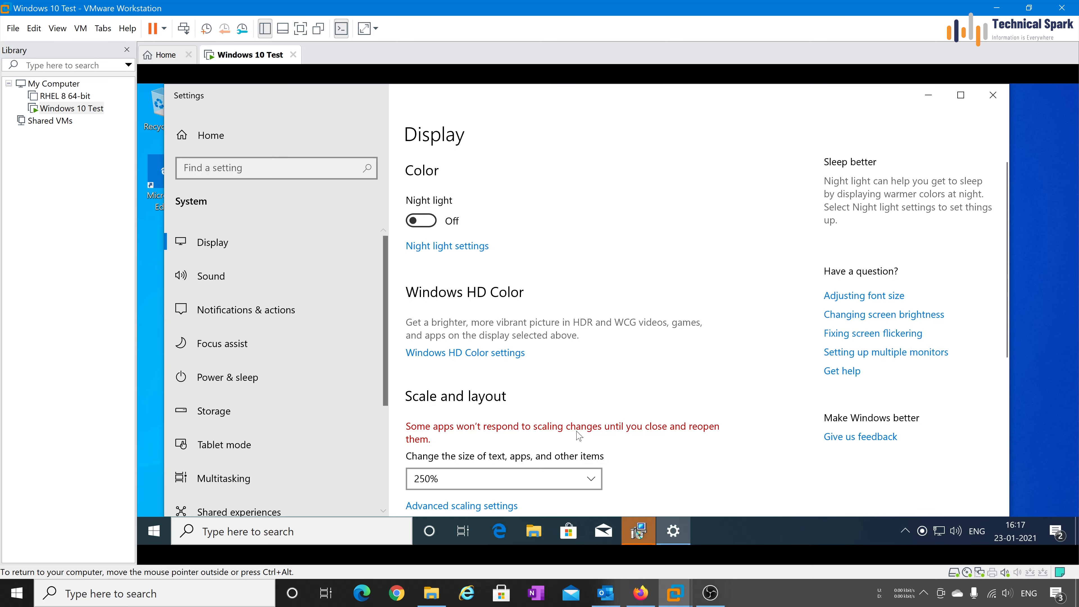
click(993, 90)
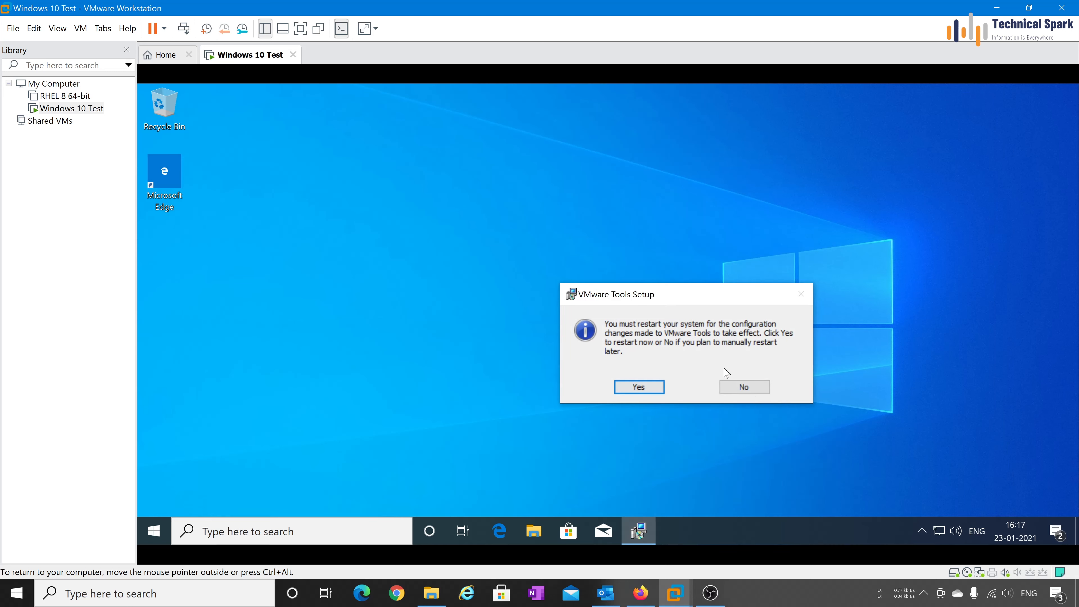
Step: Decline the restart, refresh the desktop, and add the This PC icon through Personalize
click(751, 393)
right_click(476, 251)
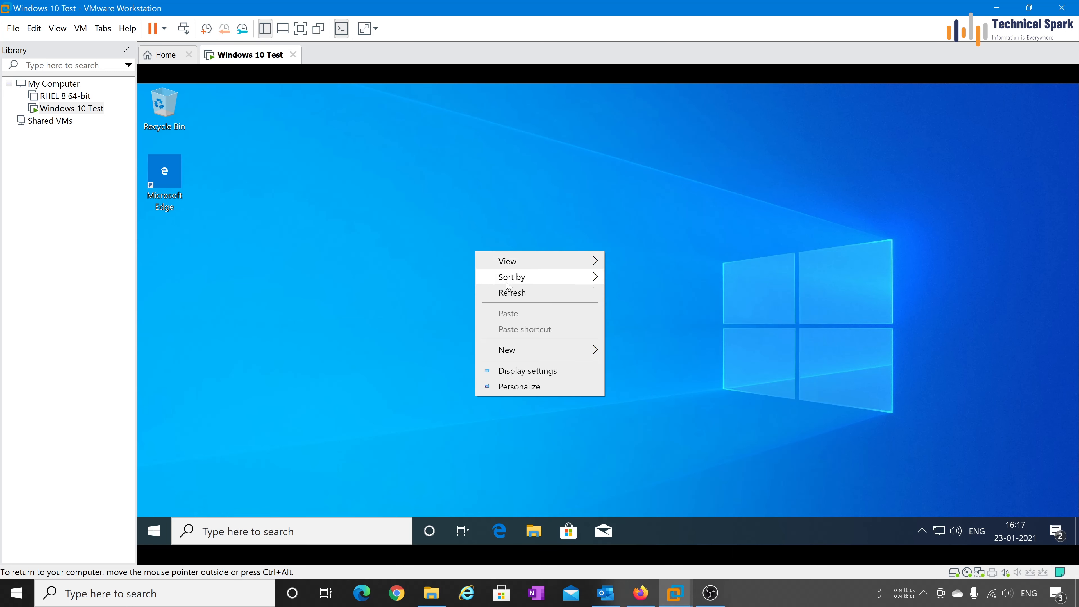
click(510, 292)
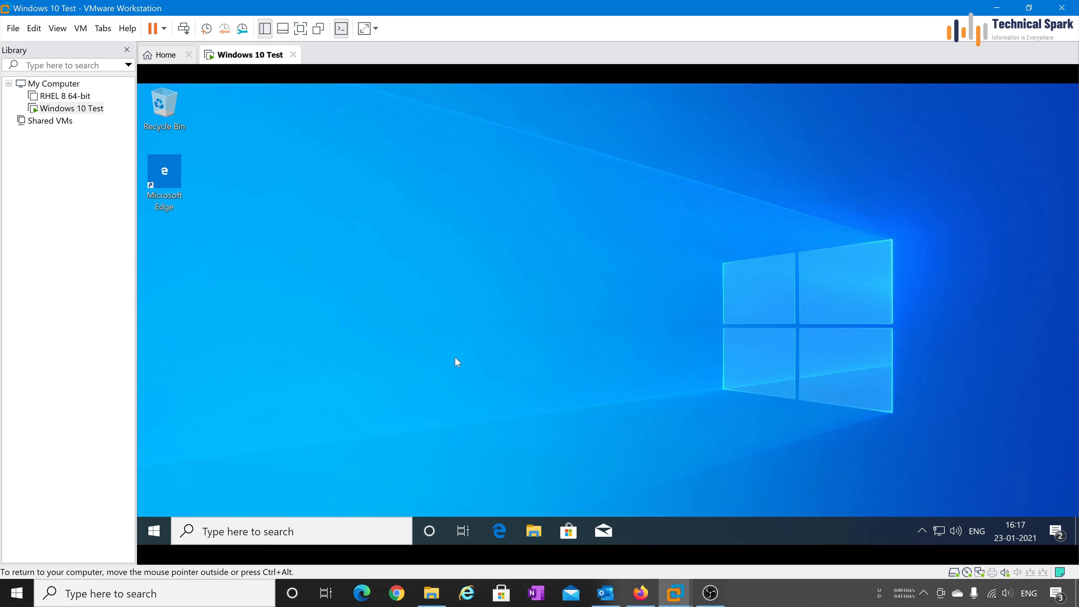
right_click(609, 221)
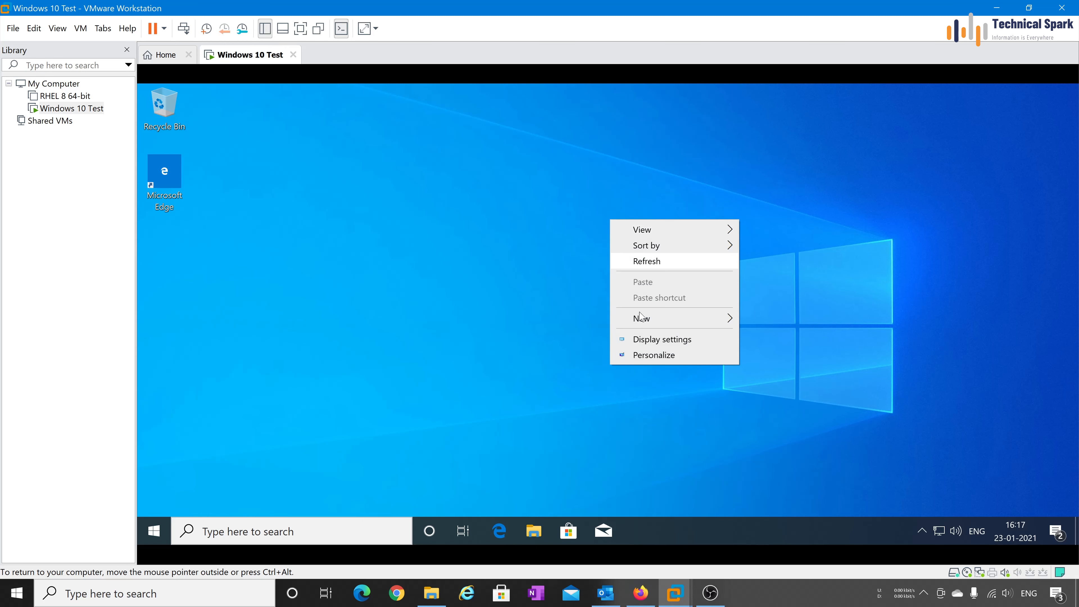
click(654, 355)
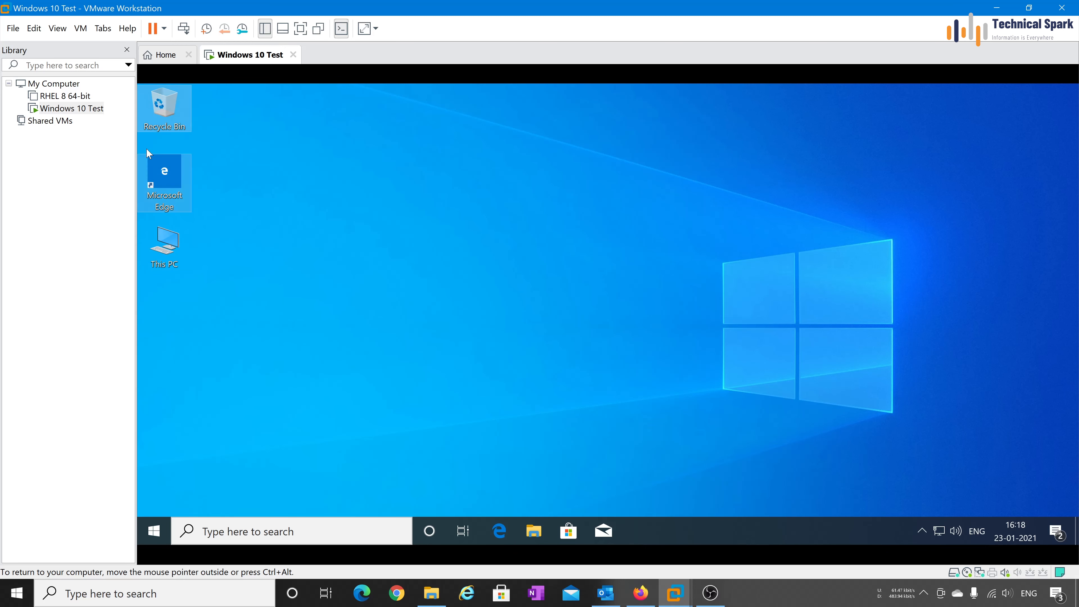
Step: Arrange the desktop icons so This PC sits top-left above Recycle Bin and Edge
drag(164, 173, 278, 300)
drag(159, 242, 170, 126)
drag(344, 156, 175, 244)
click(576, 189)
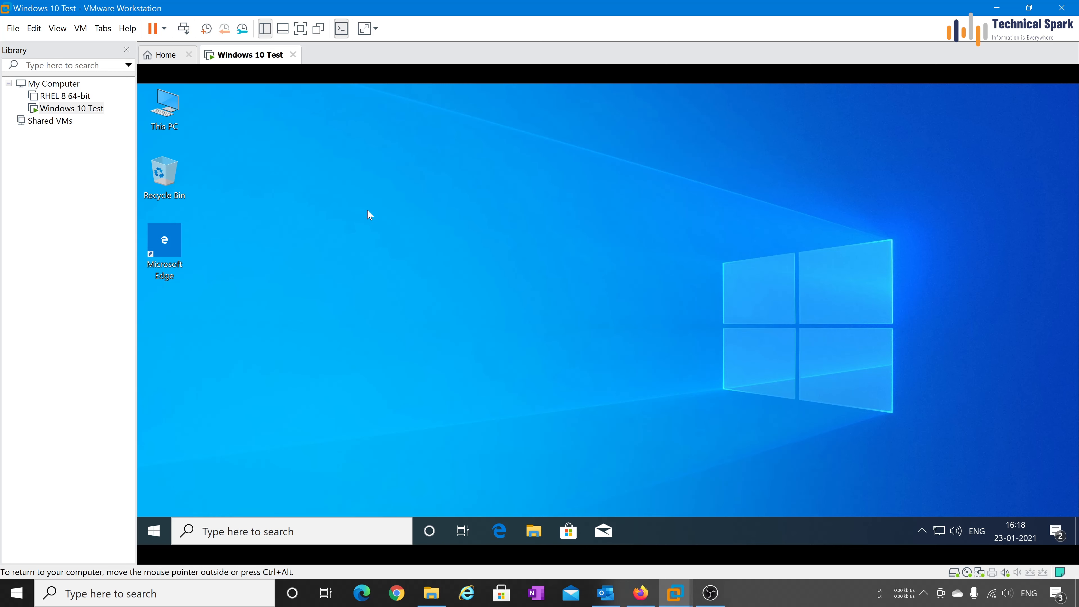
Step: Open Personalize from the guest desktop and scroll through the Background picture choices
right_click(370, 161)
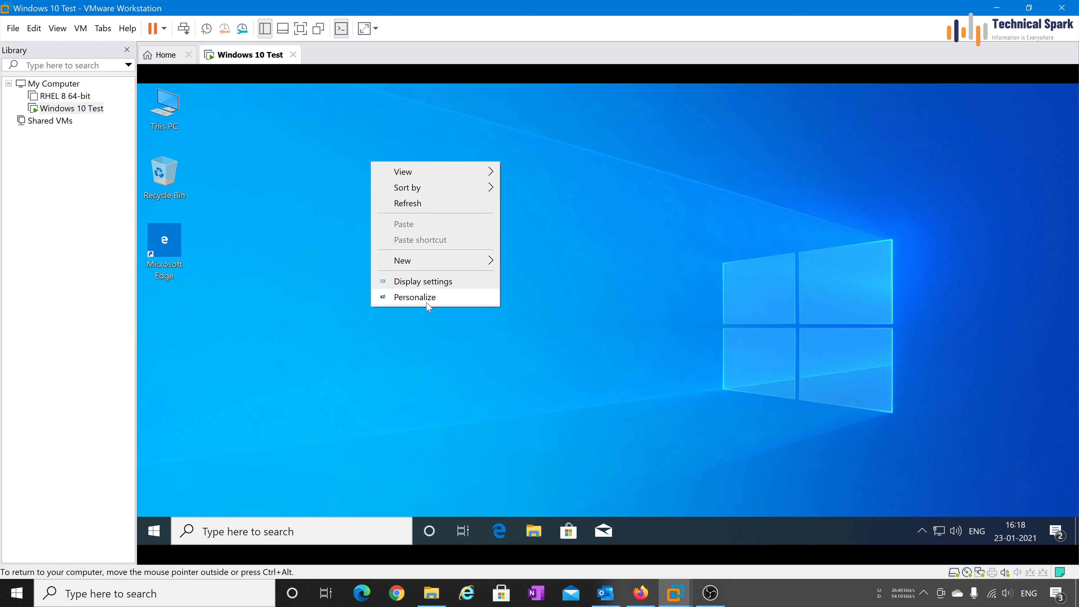
click(415, 297)
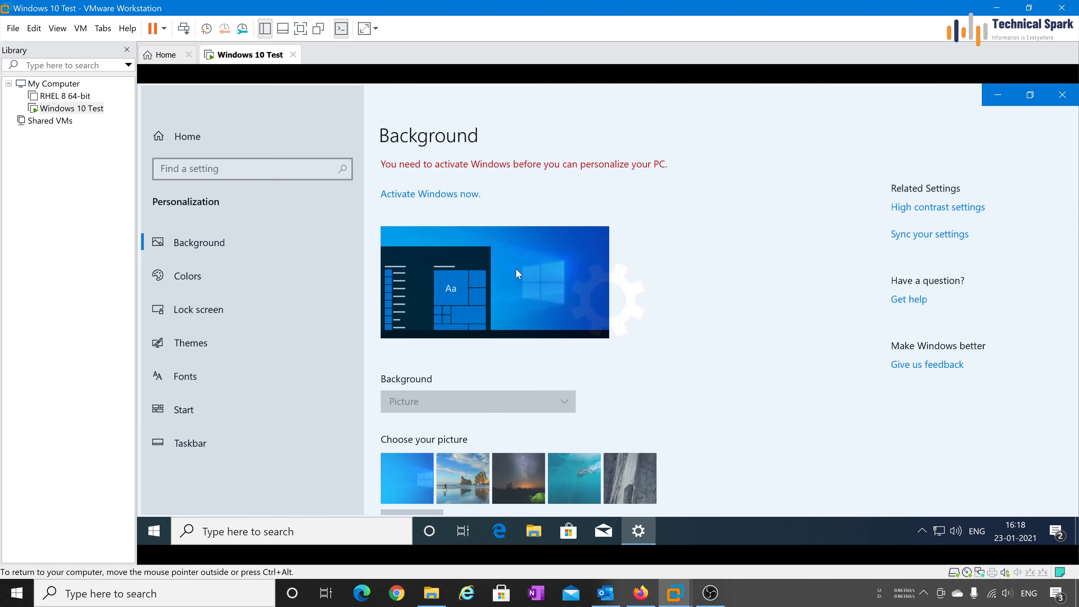
scroll(682, 362, down, 3)
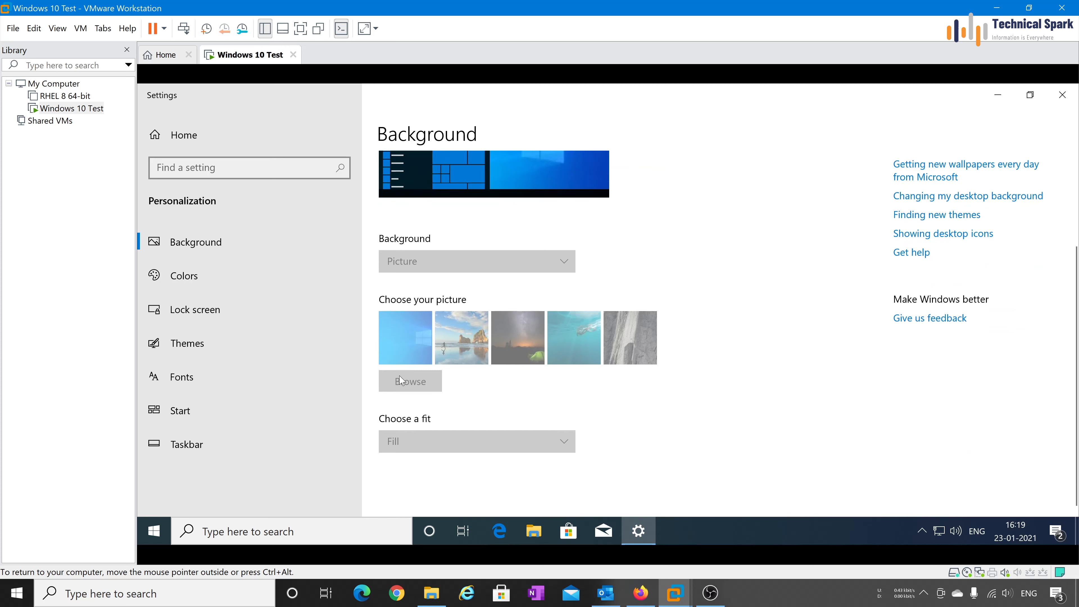